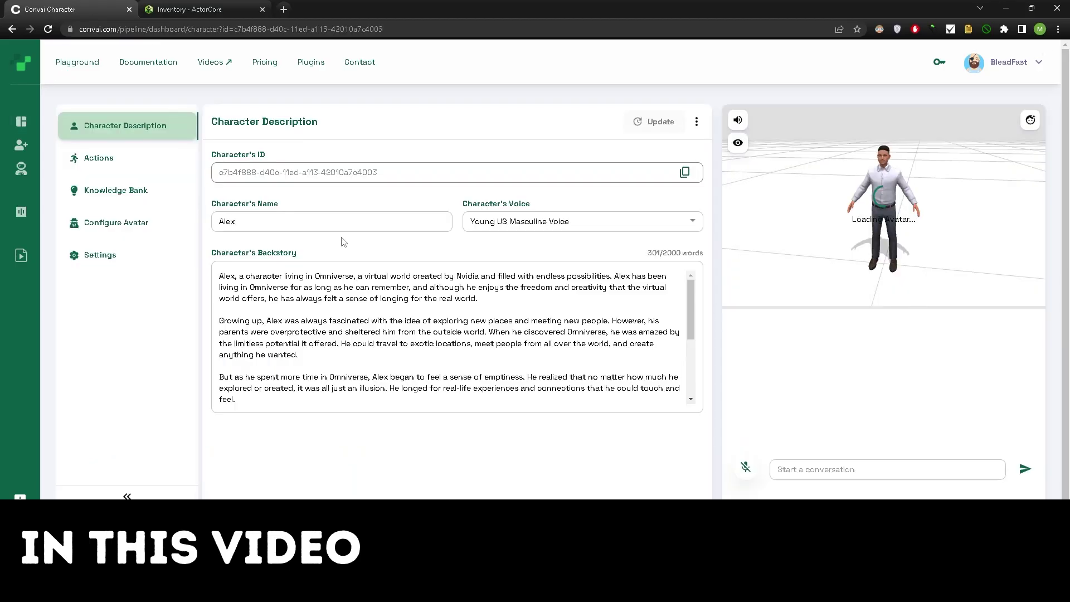
left_click(585, 220)
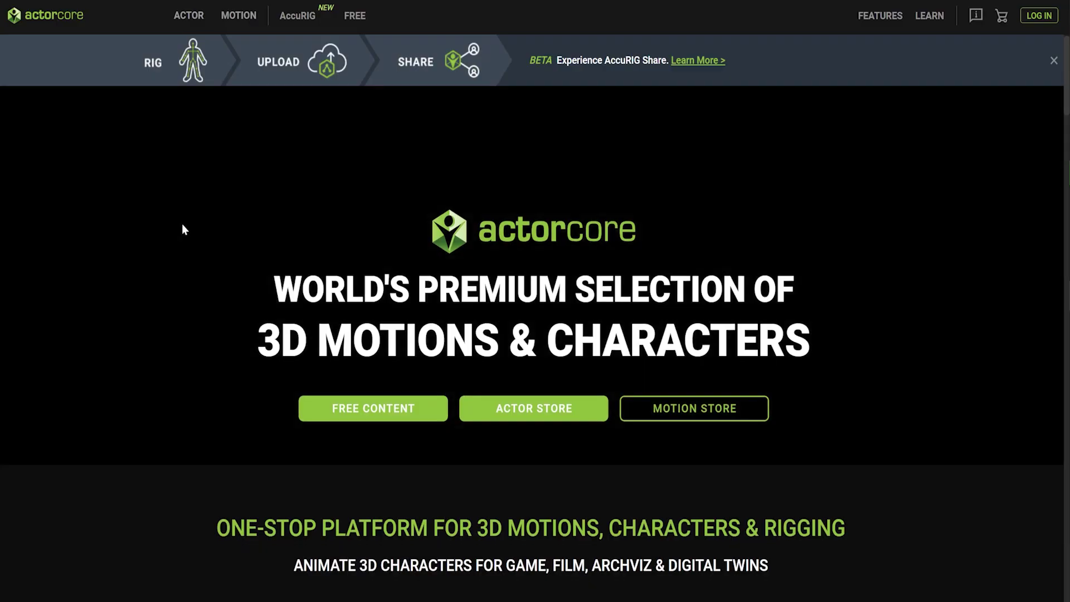
Step: Look over the ActorCore home page and its actor and motion stores
scroll(181, 228, "down", 6)
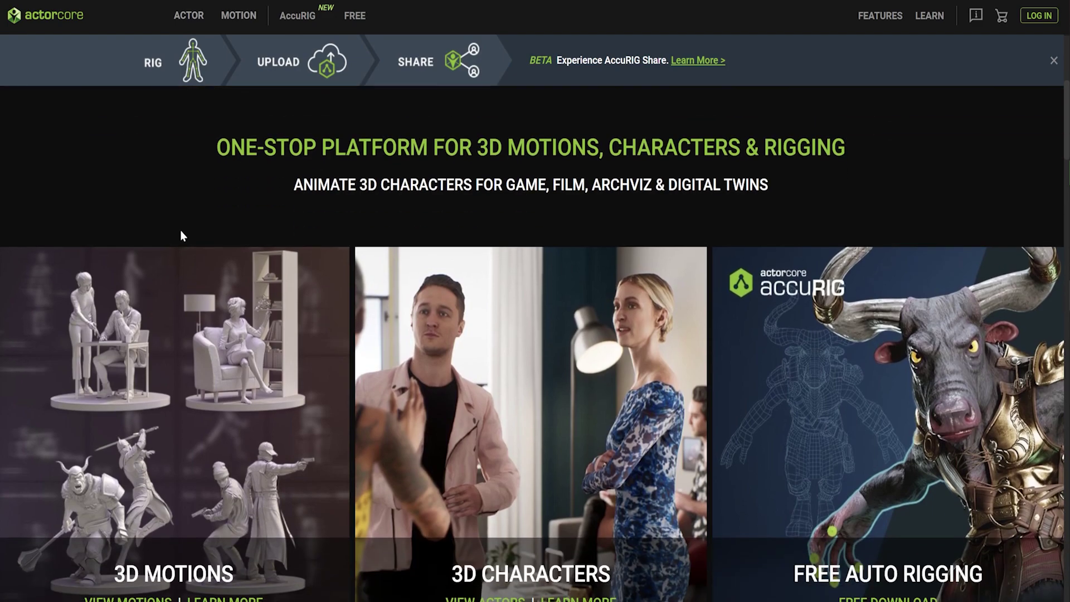
left_click(188, 17)
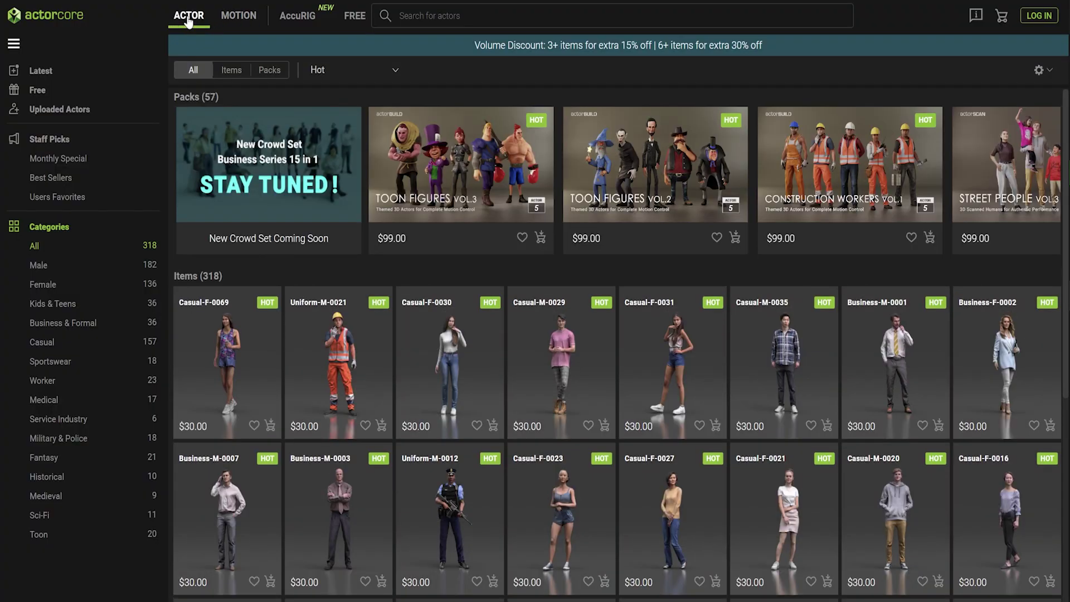
left_click(231, 17)
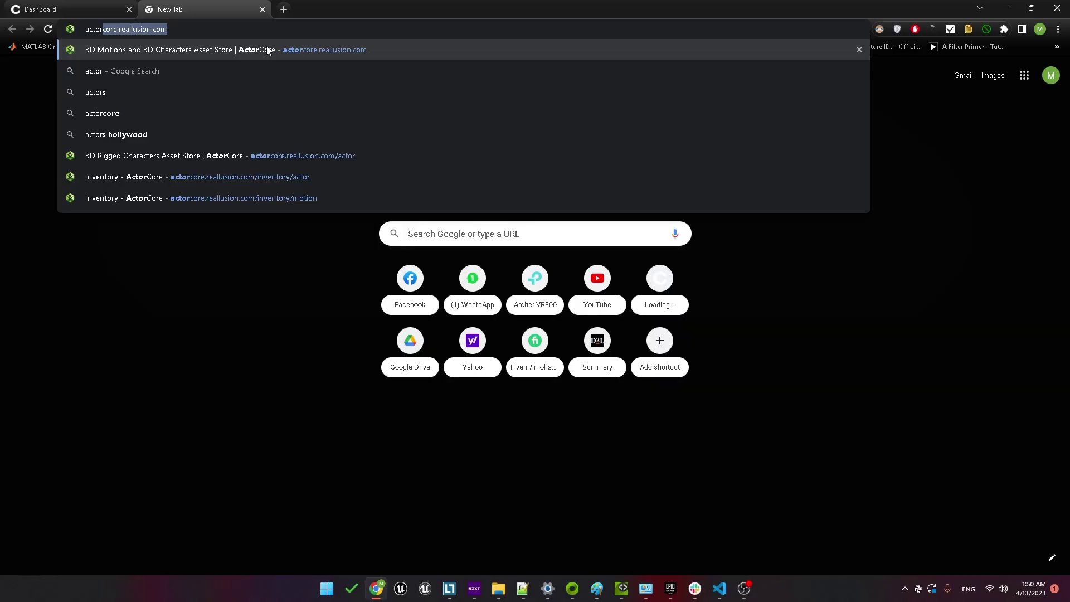
Step: Go to the ActorCore website in the browser and open the account's actor inventory
left_click(268, 50)
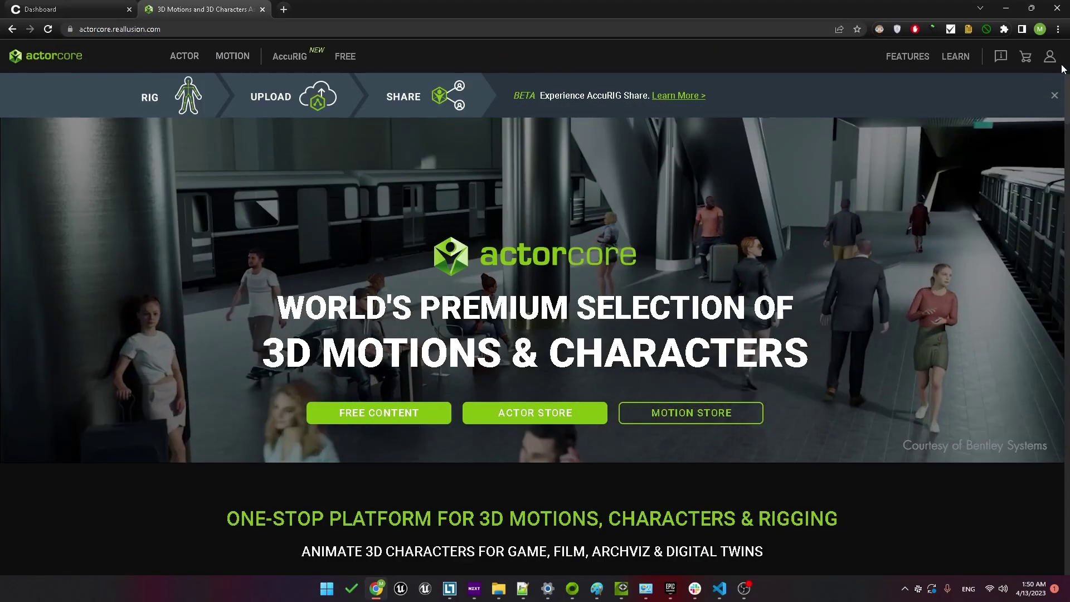
left_click(1054, 60)
left_click(954, 247)
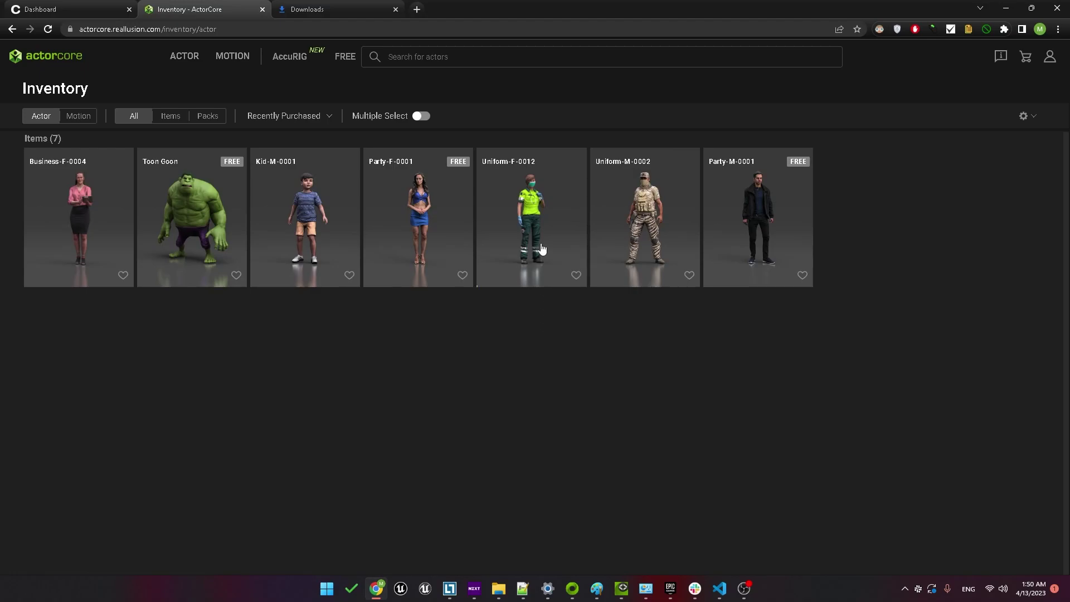
Step: Download the Uniform-F-0012 actor with Omniverse (USD) as target application and the original texture size
left_click(538, 203)
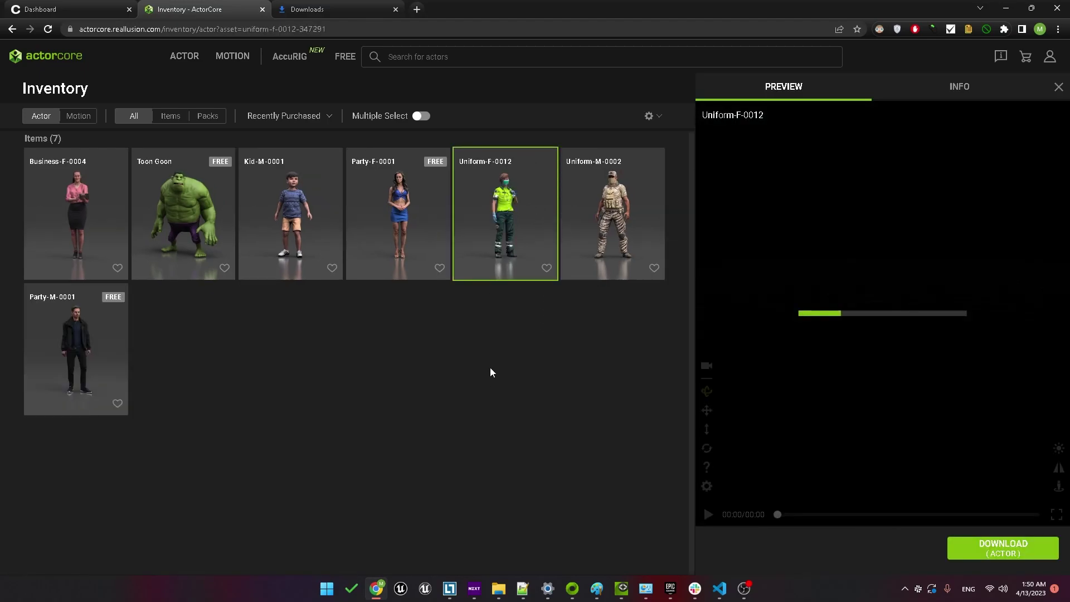
left_click(997, 549)
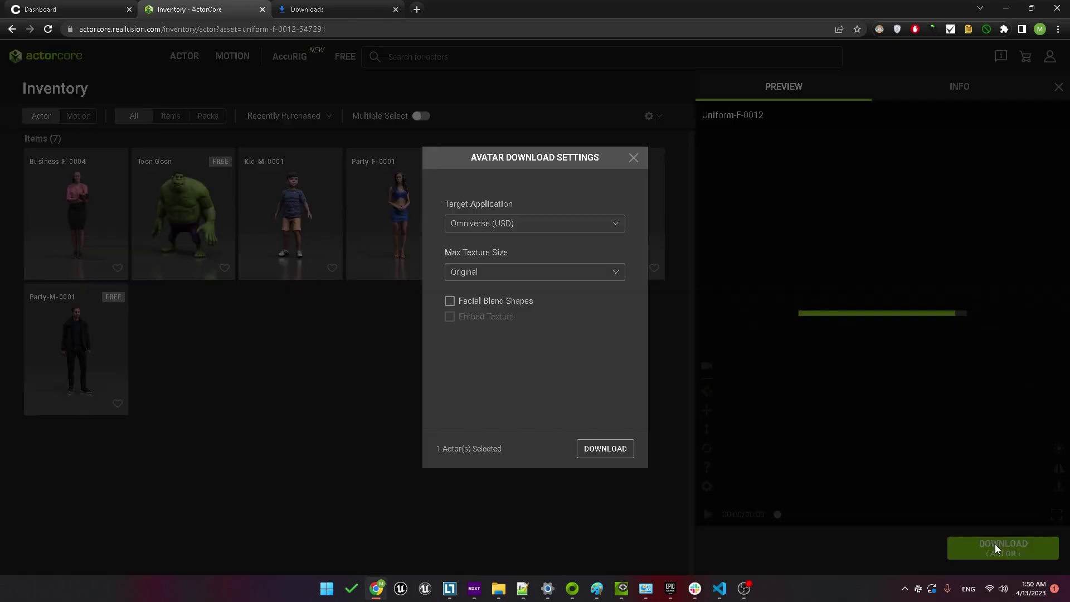
left_click(491, 223)
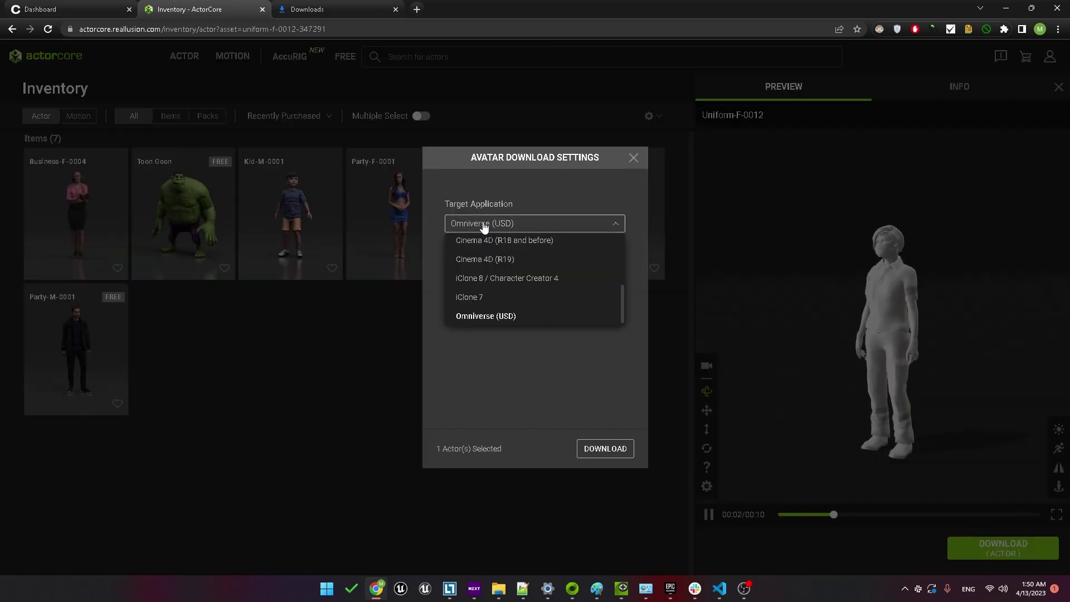
left_click(488, 371)
left_click(602, 451)
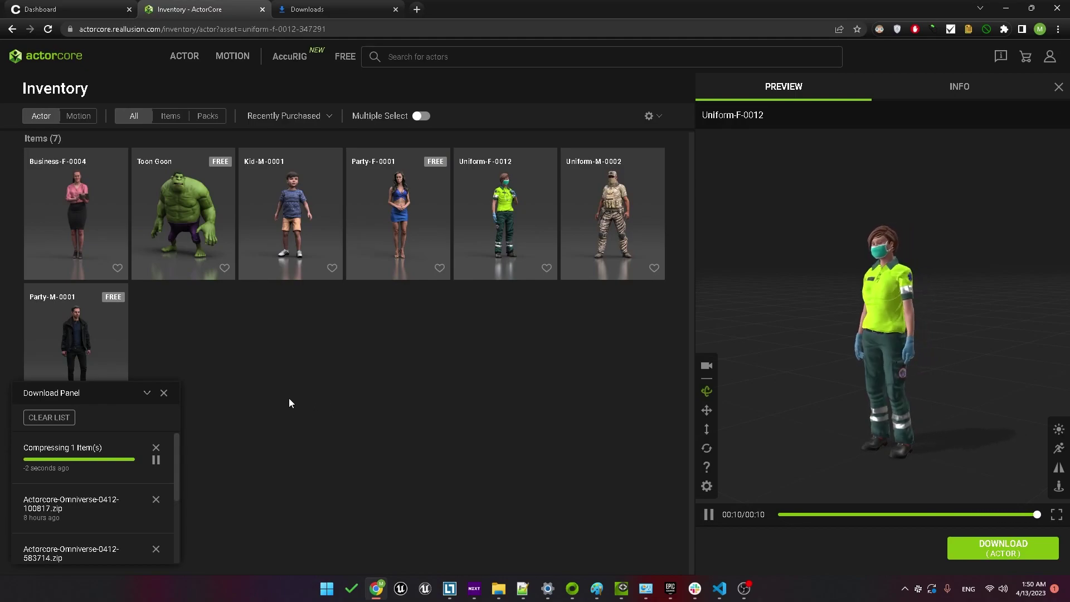
Step: Show the motions in the ActorCore inventory and enable multiple selection
left_click(233, 58)
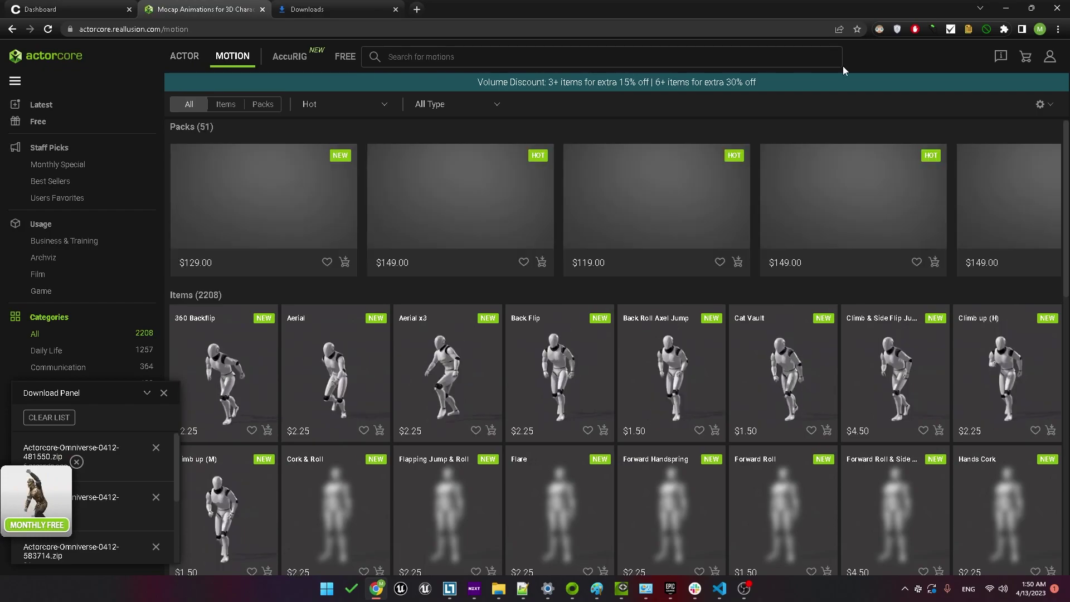
mouse_move(1050, 56)
left_click(957, 247)
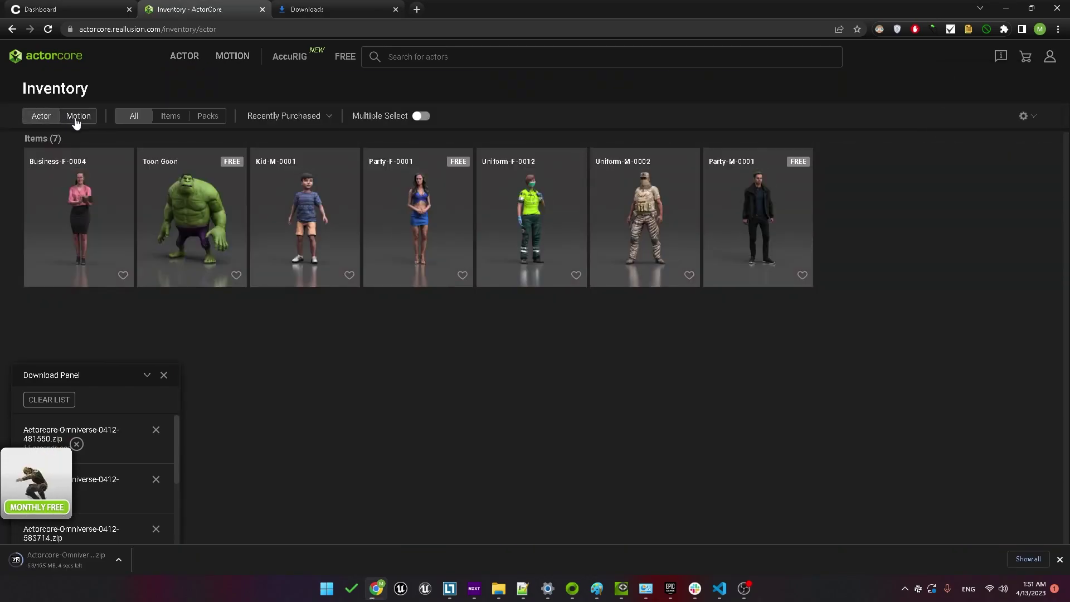
left_click(77, 117)
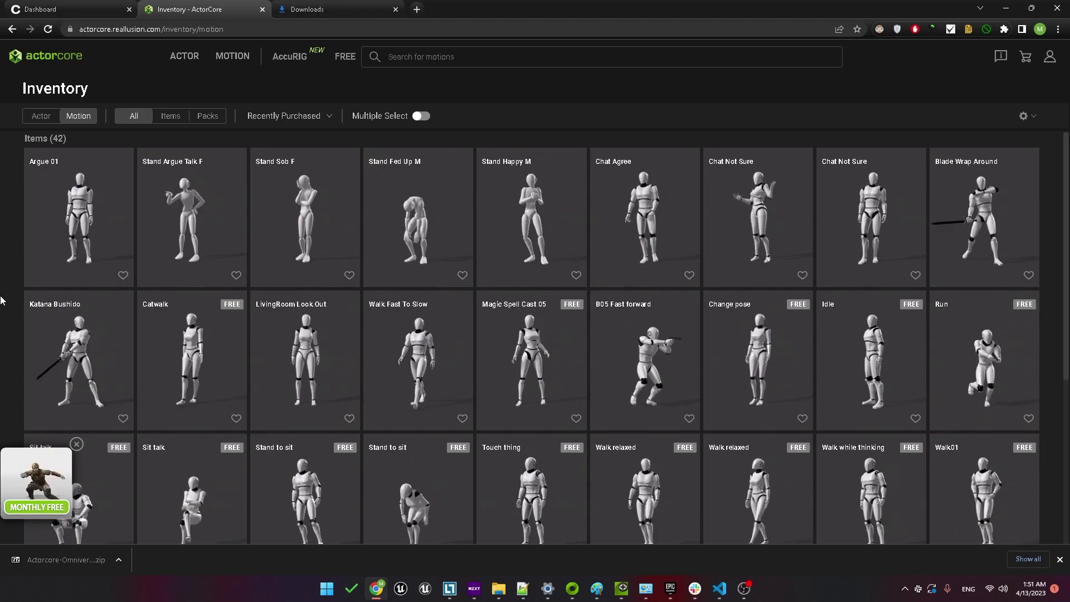
left_click(421, 116)
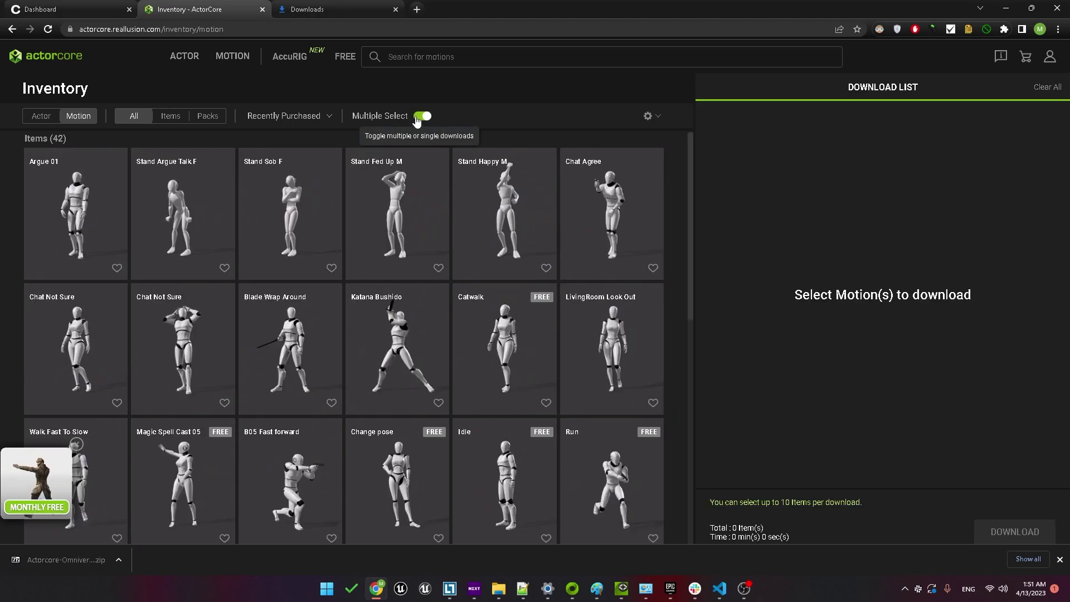
Step: Add the Idle, Stand Talk 02, Dance Battle and Fist Jump Kick motions to the download list
left_click(502, 460)
scroll(411, 359, "down", 7)
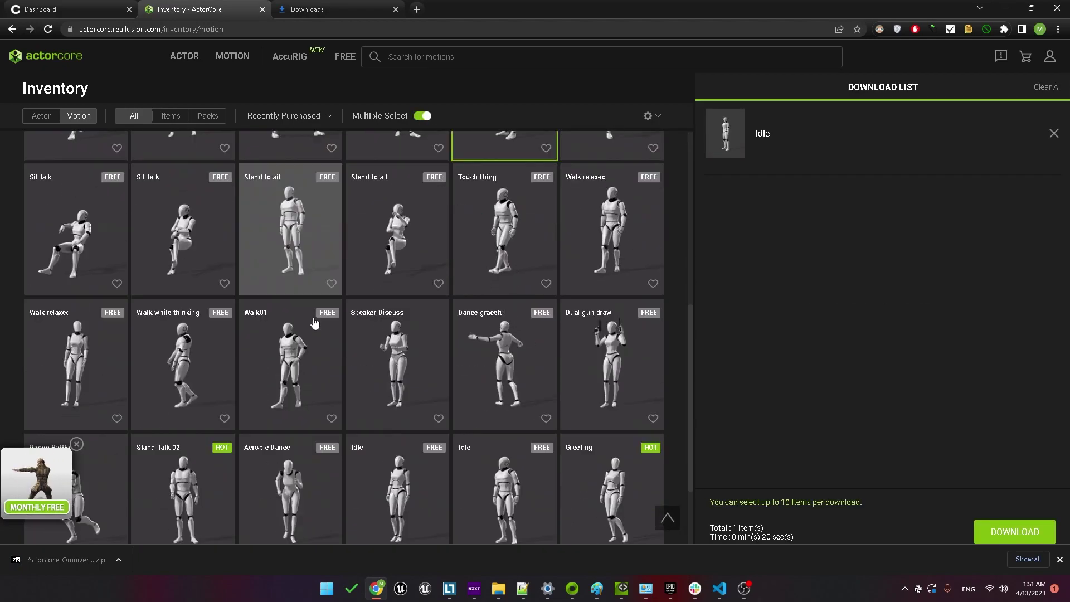
scroll(312, 322, "down", 2)
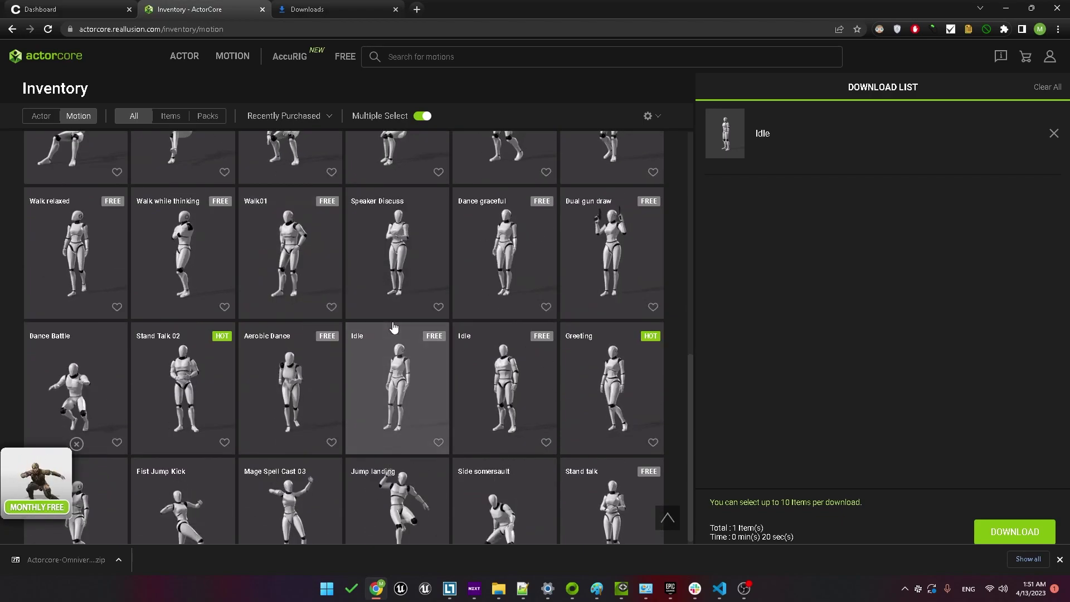
left_click(205, 372)
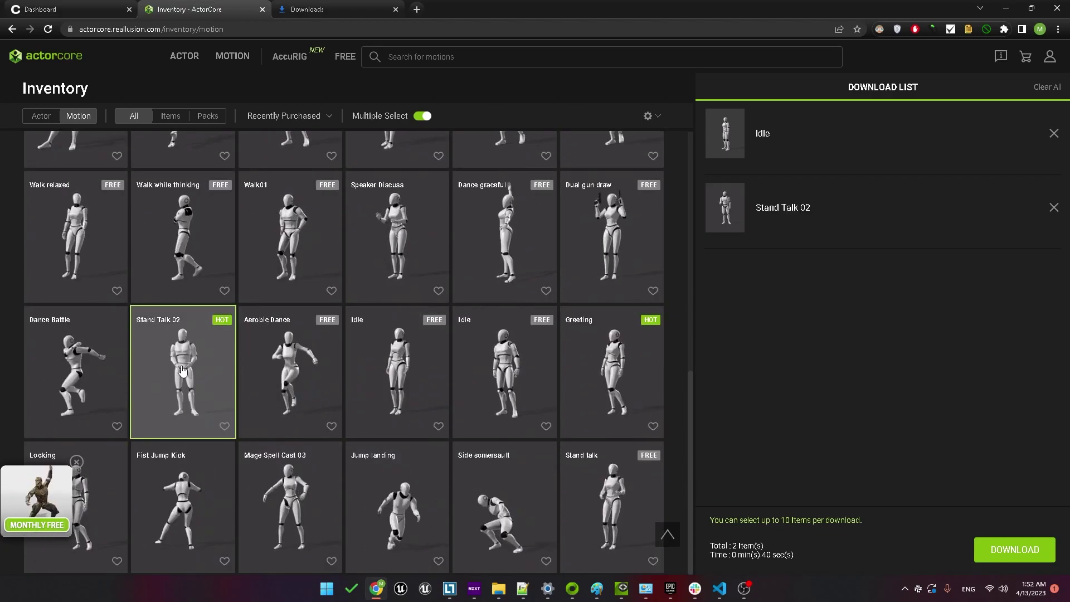
scroll(188, 384, "up", 1)
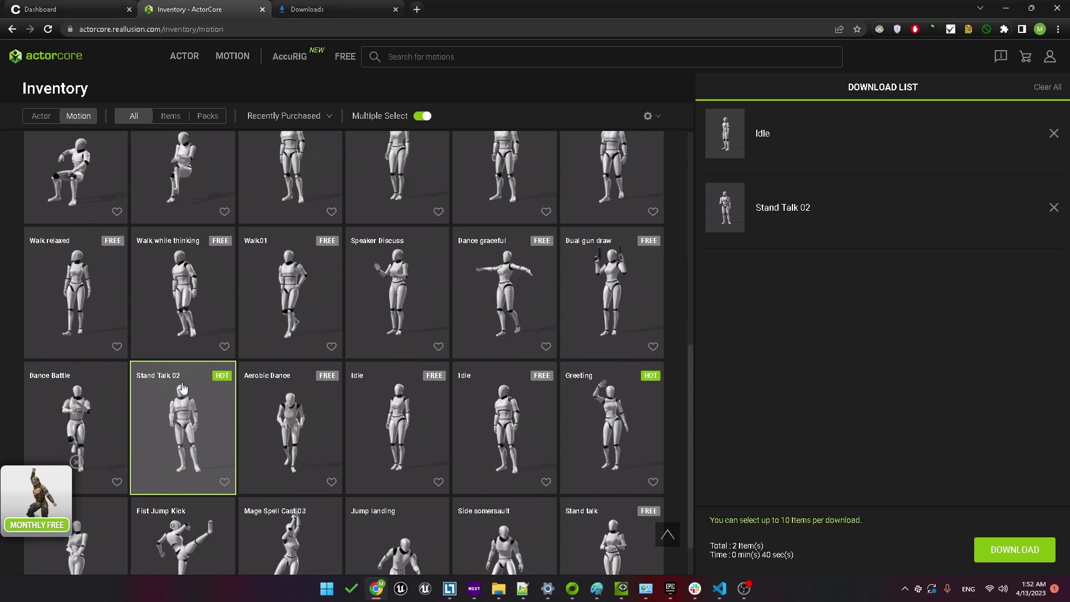
scroll(183, 387, "down", 1)
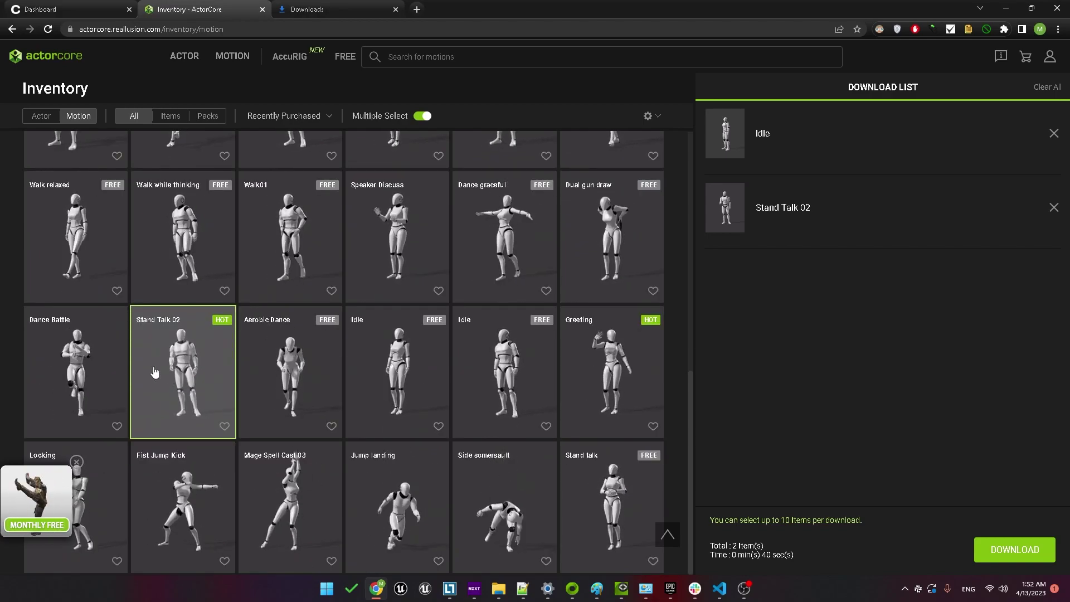
left_click(52, 338)
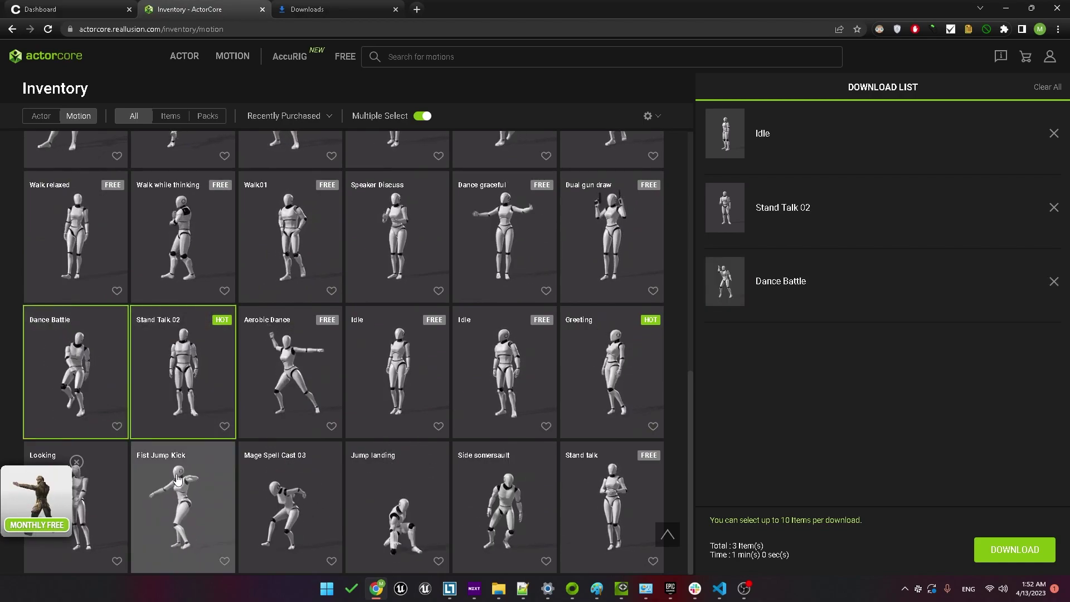
left_click(186, 490)
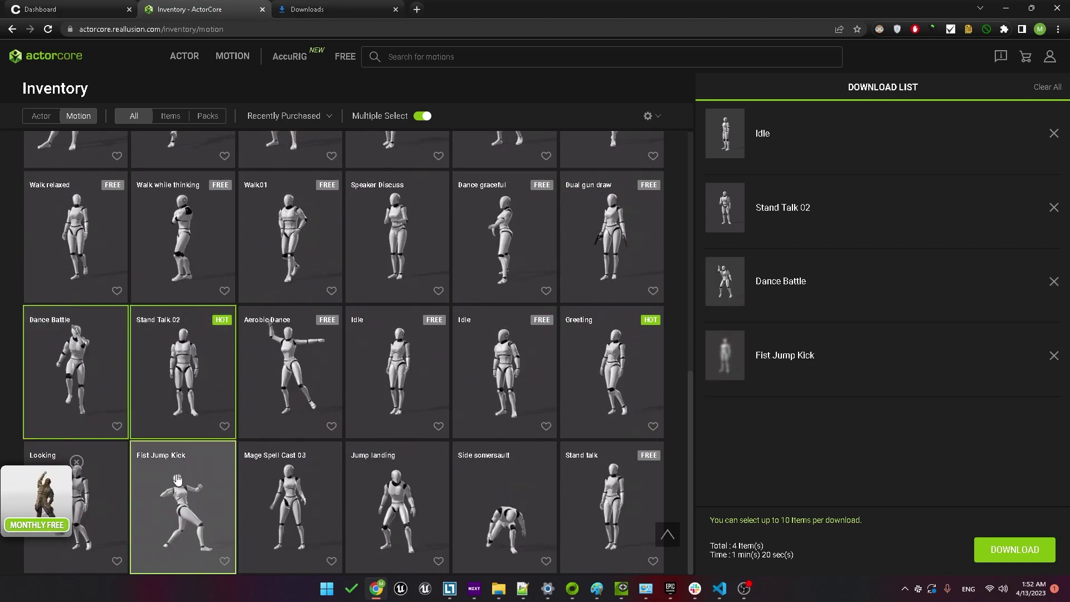
Step: Download the listed motions as motion only for Omniverse (USD), retargeted to the Uniform-F-0012 character
left_click(999, 550)
left_click(664, 300)
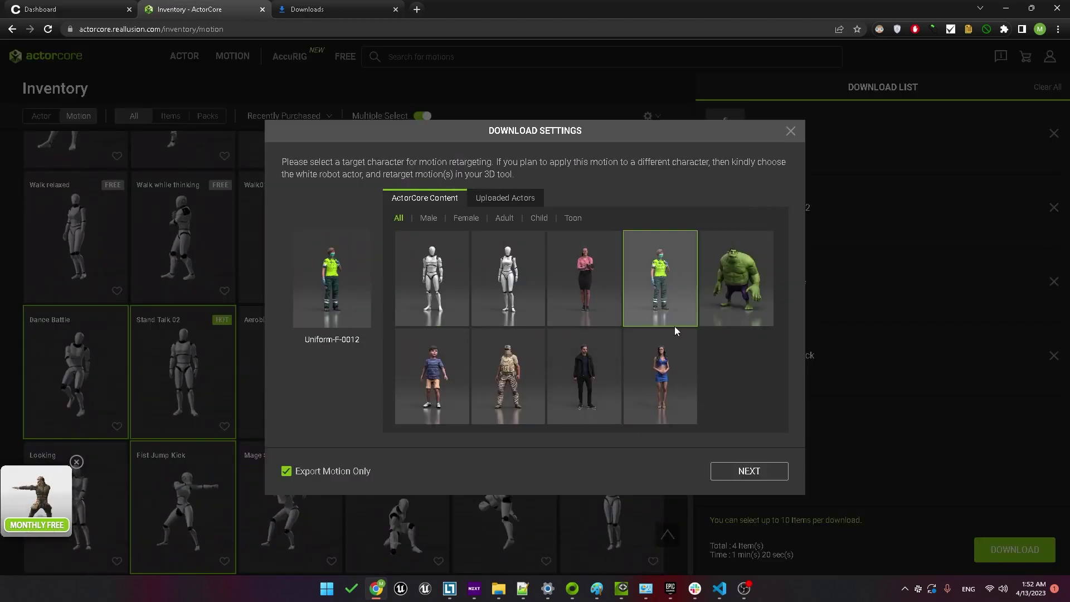
left_click(742, 474)
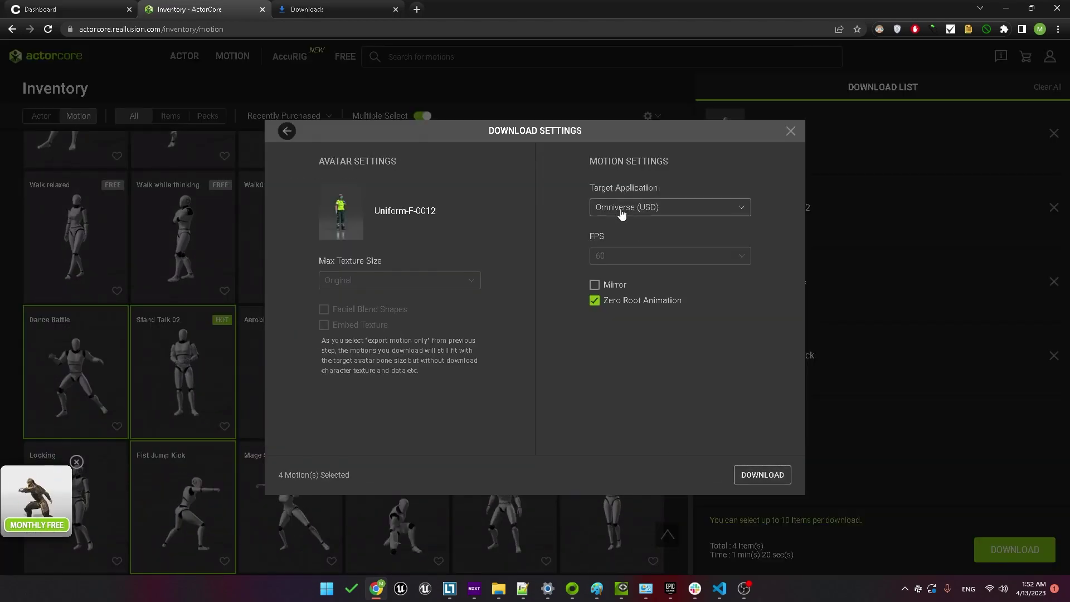
left_click(769, 480)
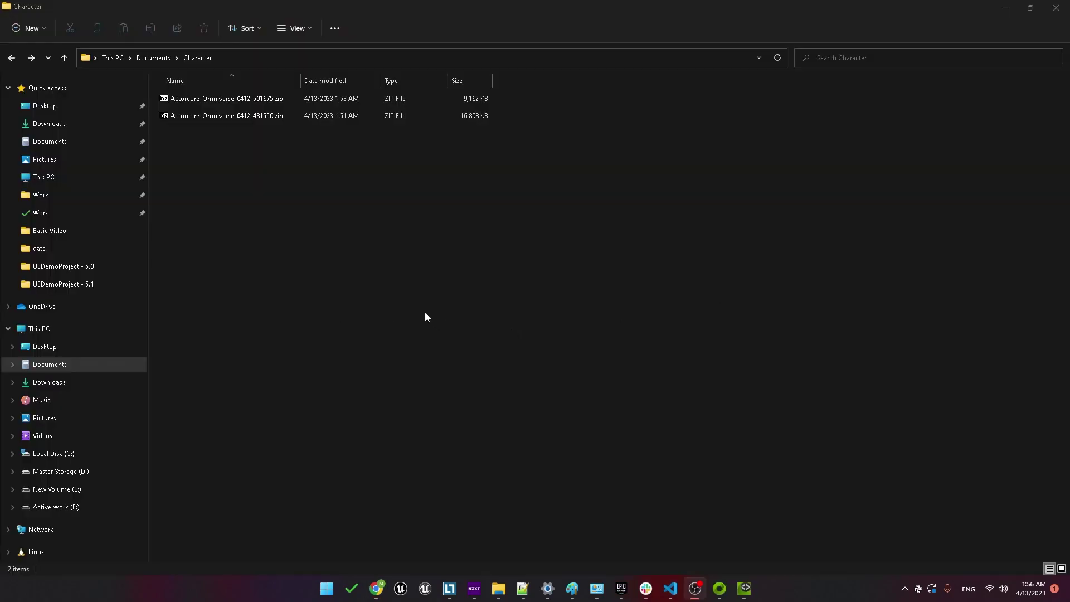
Step: Extract both downloaded ActorCore zip archives inside the Documents\Character folder
left_click_drag(424, 317, 198, 96)
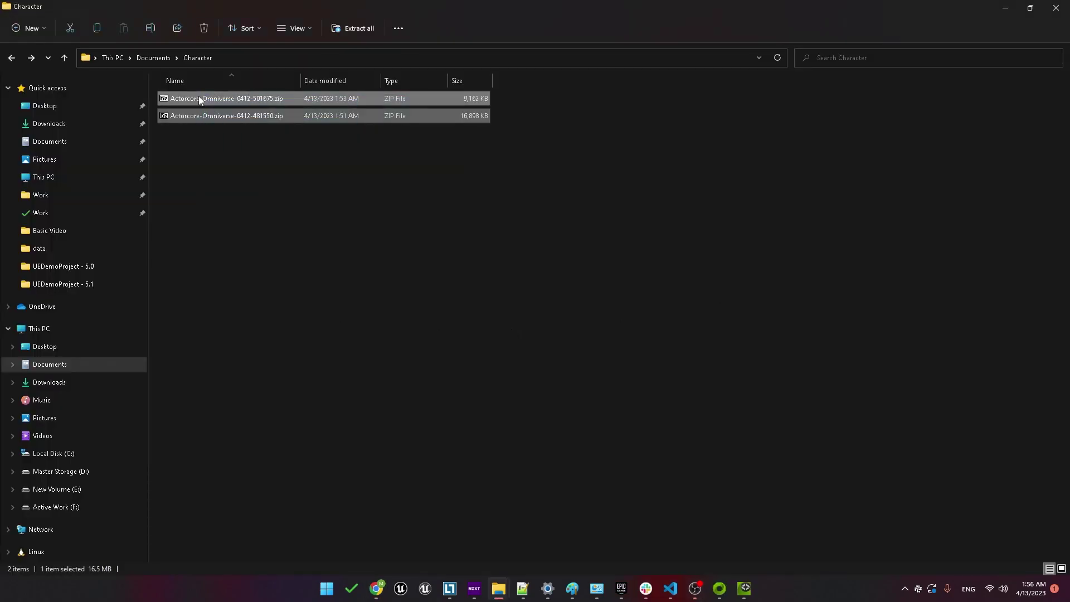
right_click(199, 96)
mouse_move(290, 155)
left_click(446, 172)
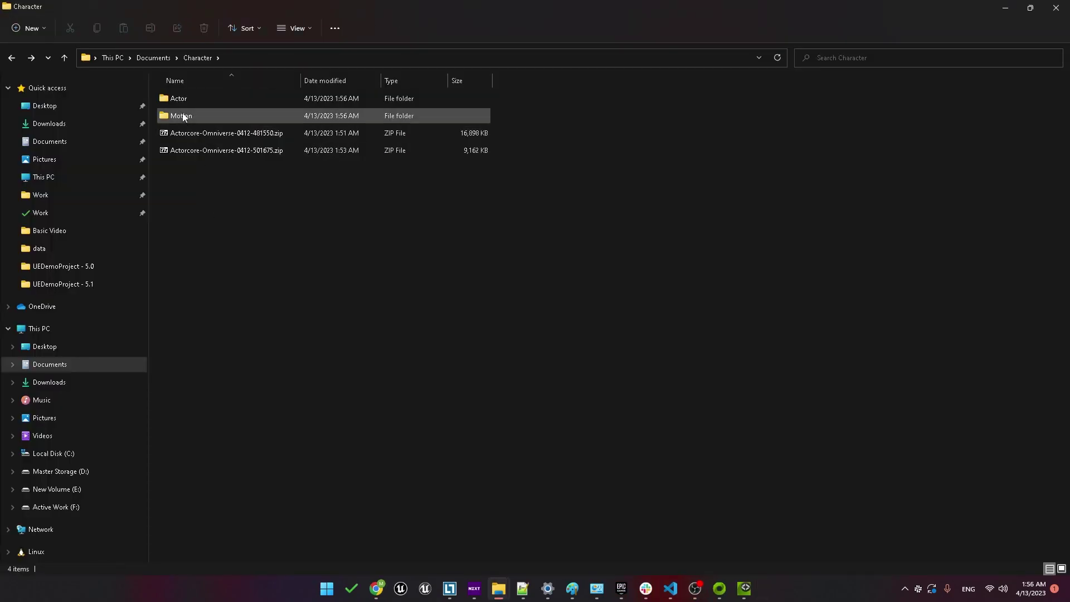
Step: Import uniform-f-0012-347291.usd from the extracted Actor folder into the open Omniverse Code stage
double_click(167, 113)
double_click(180, 103)
left_click(192, 133)
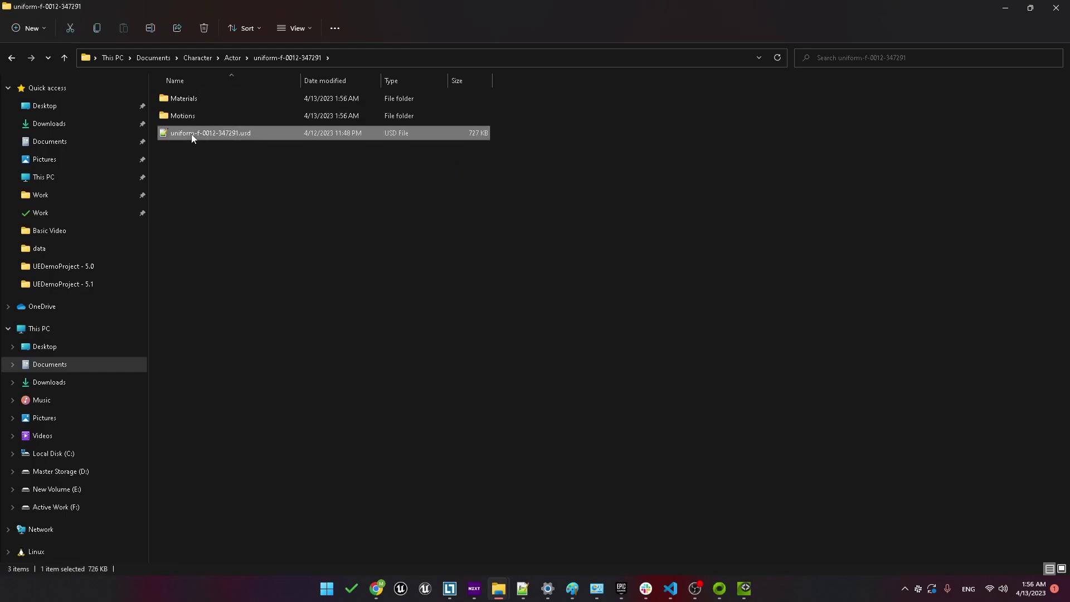
left_click(745, 589)
left_click_drag(524, 7, 463, 219)
left_click_drag(182, 134, 748, 292)
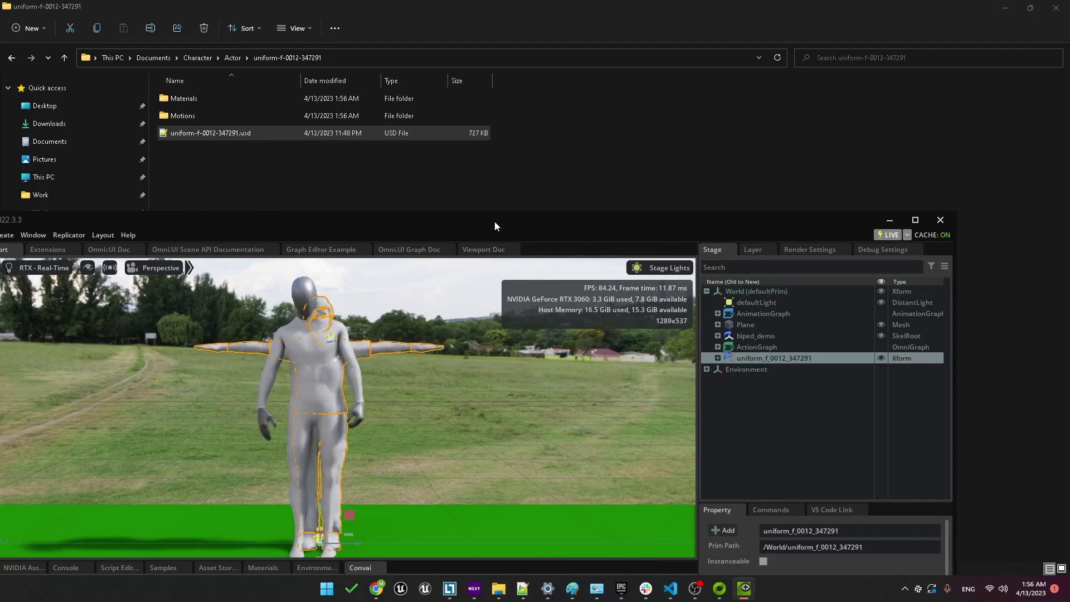
Step: Maximize the Omniverse Code window and delete the biped_demo character from the stage
left_click_drag(531, 224, 581, 2)
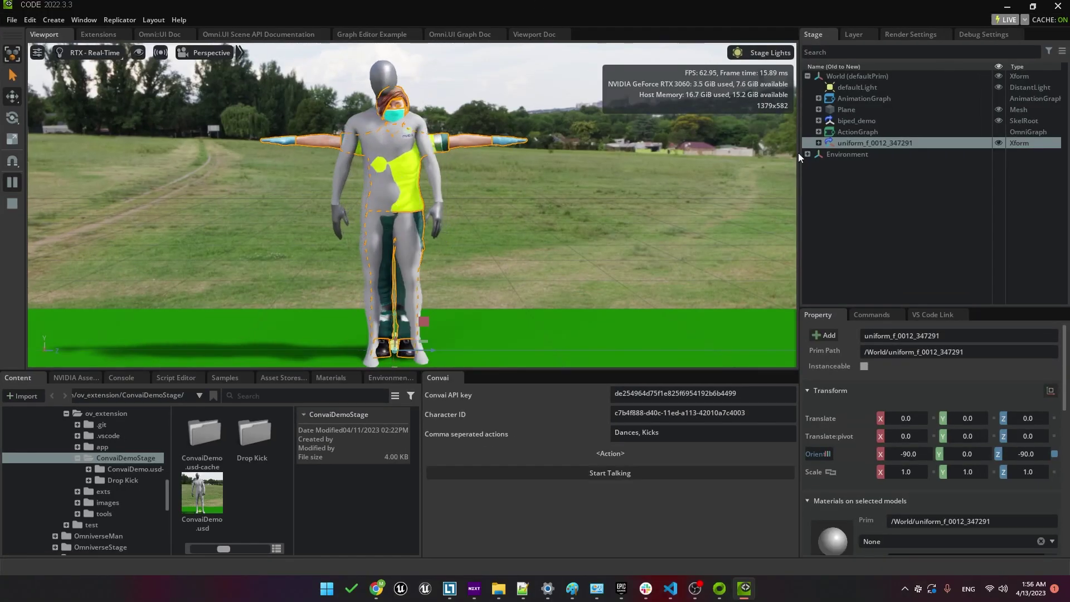
left_click(855, 121)
key("Delete")
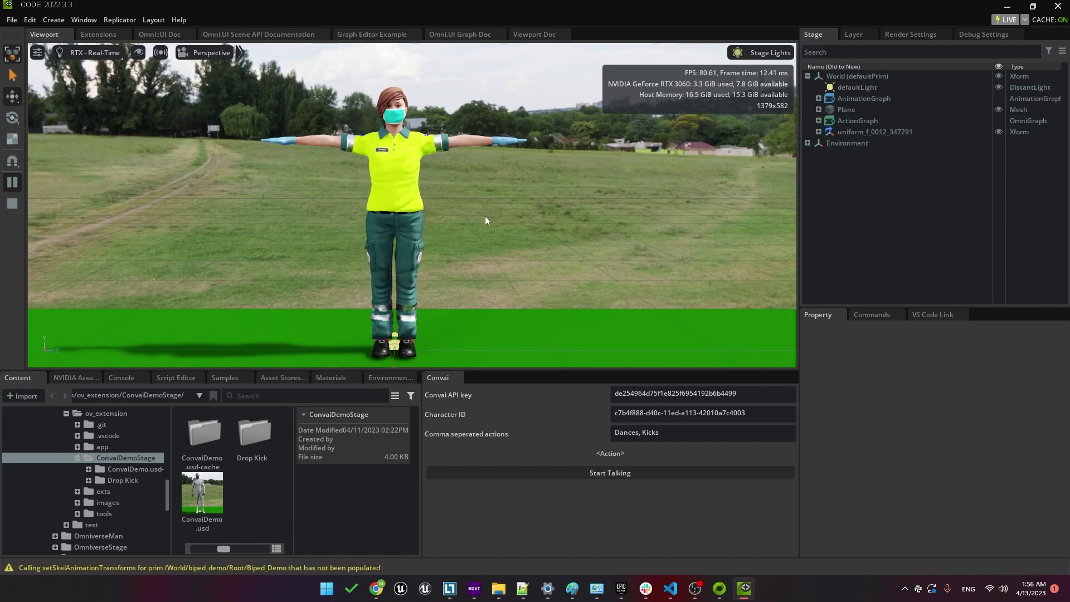
Step: Import the idle, stand talk, dance battle and fist jump kick files from the extracted Motion folder under the World prim
key("alt+Tab")
left_click(233, 57)
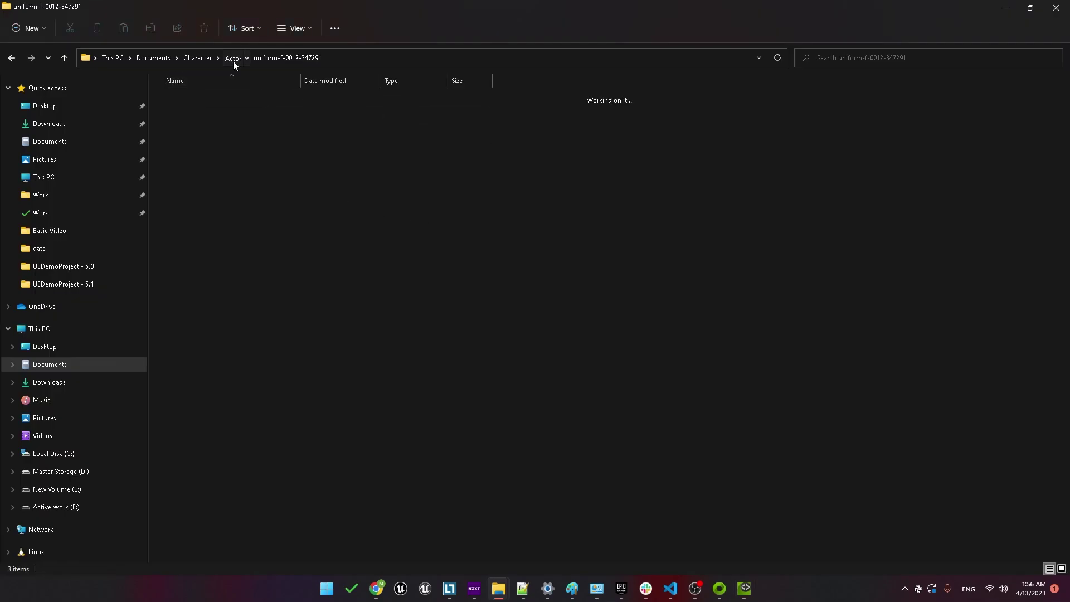
left_click(189, 60)
double_click(185, 119)
left_click_drag(354, 272, 186, 97)
left_click_drag(195, 100, 851, 73)
left_click(808, 248)
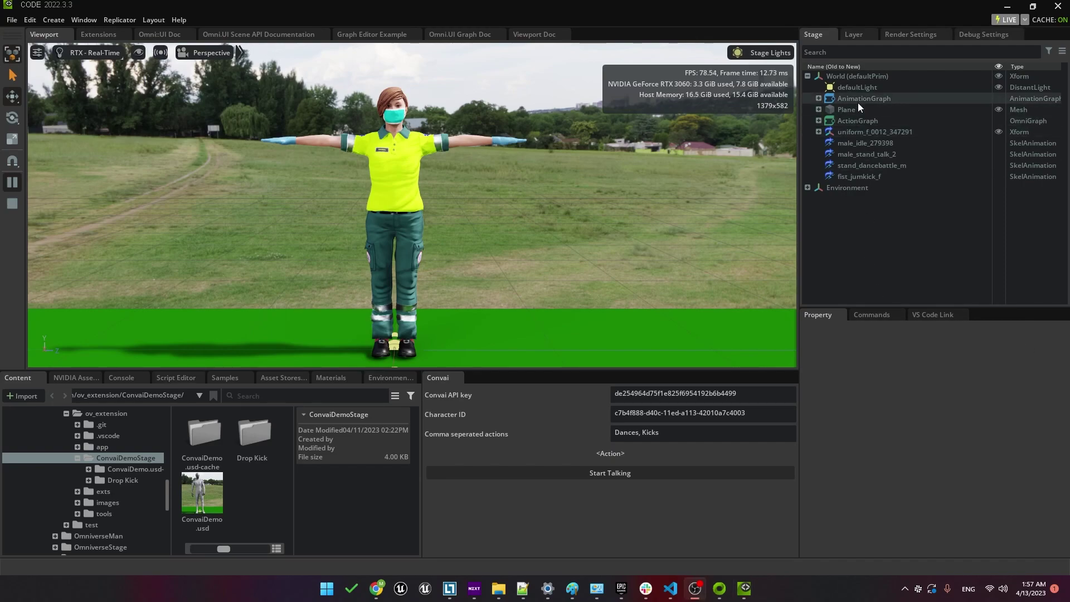
Step: Add visual scripting to the Uniform_F_0012 SkelRoot under the imported character's ManRoot, using the existing ActionGraph
left_click(830, 132)
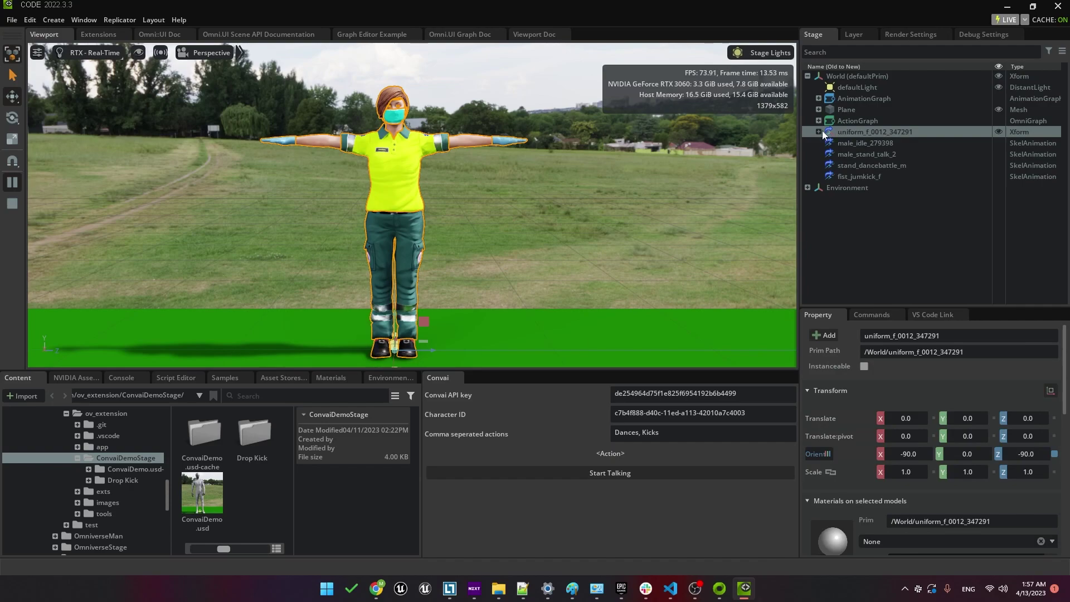
left_click(819, 132)
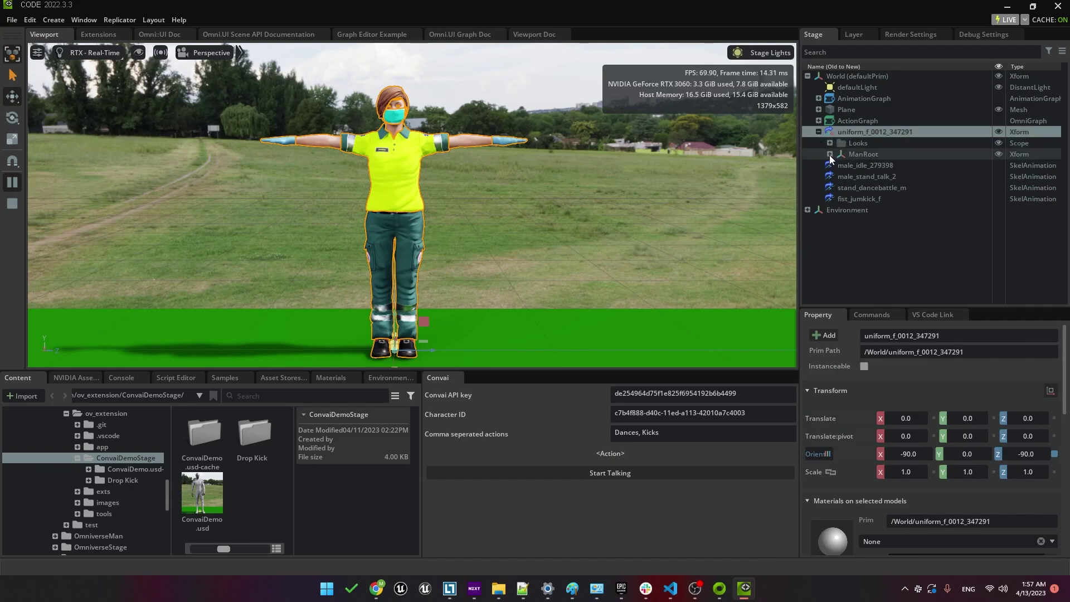
left_click(830, 155)
left_click(863, 164)
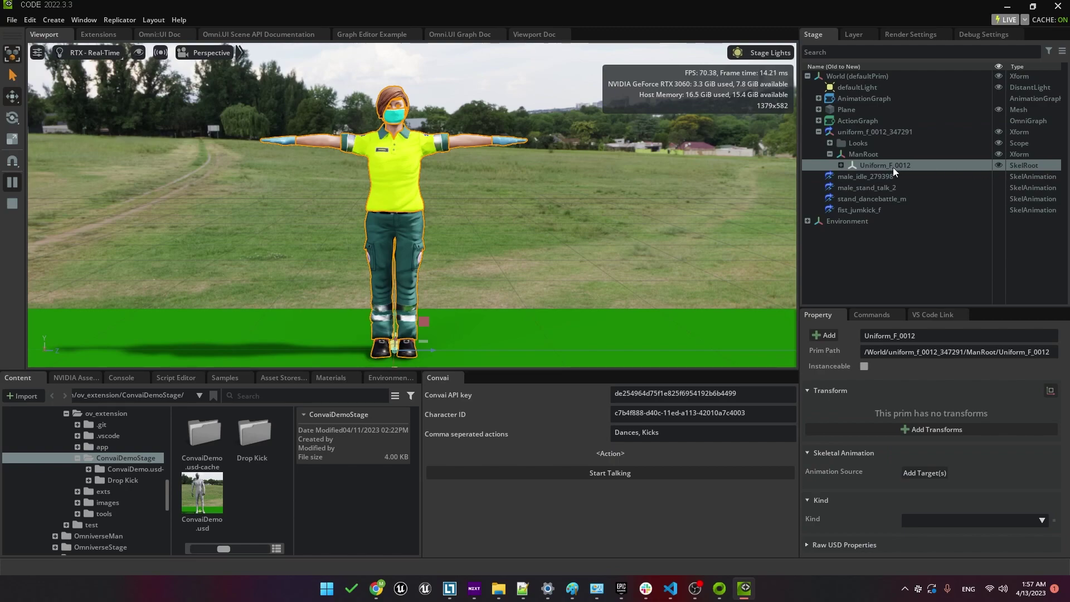
right_click(874, 164)
mouse_move(900, 201)
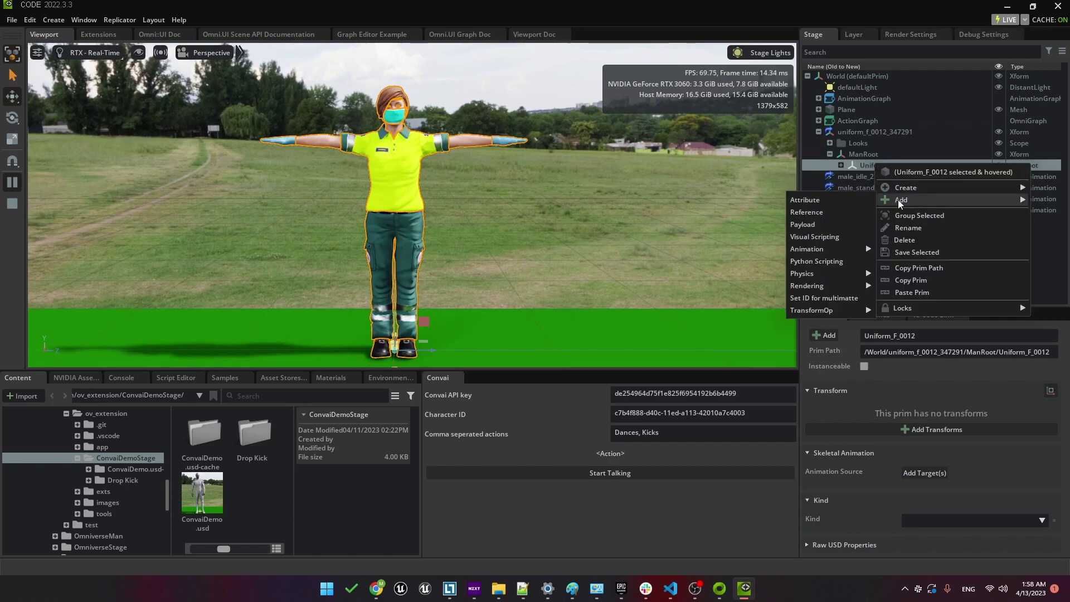
left_click(832, 238)
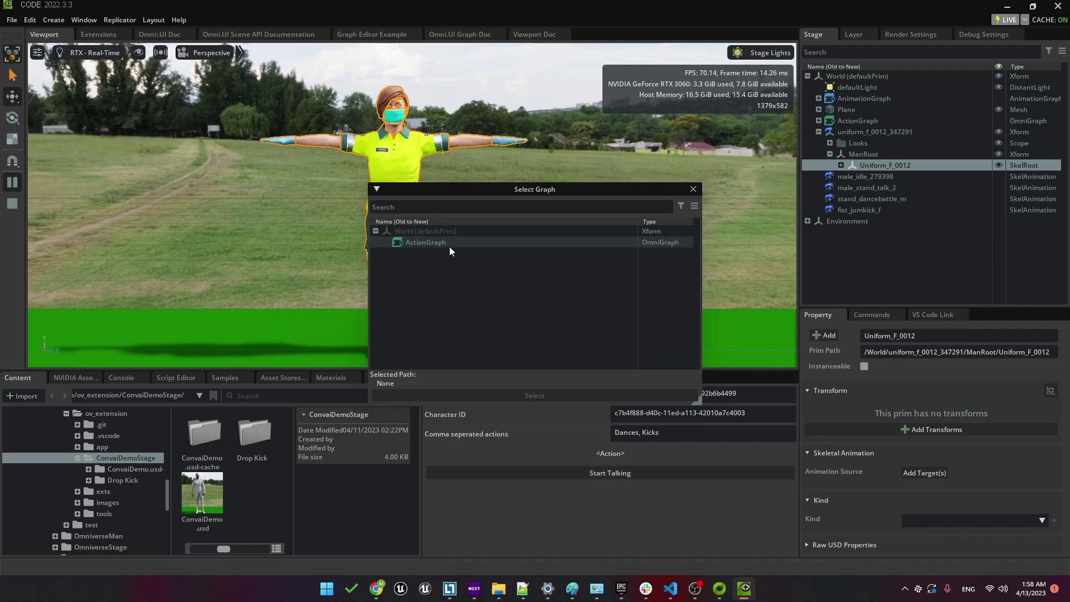
left_click(429, 243)
left_click(483, 396)
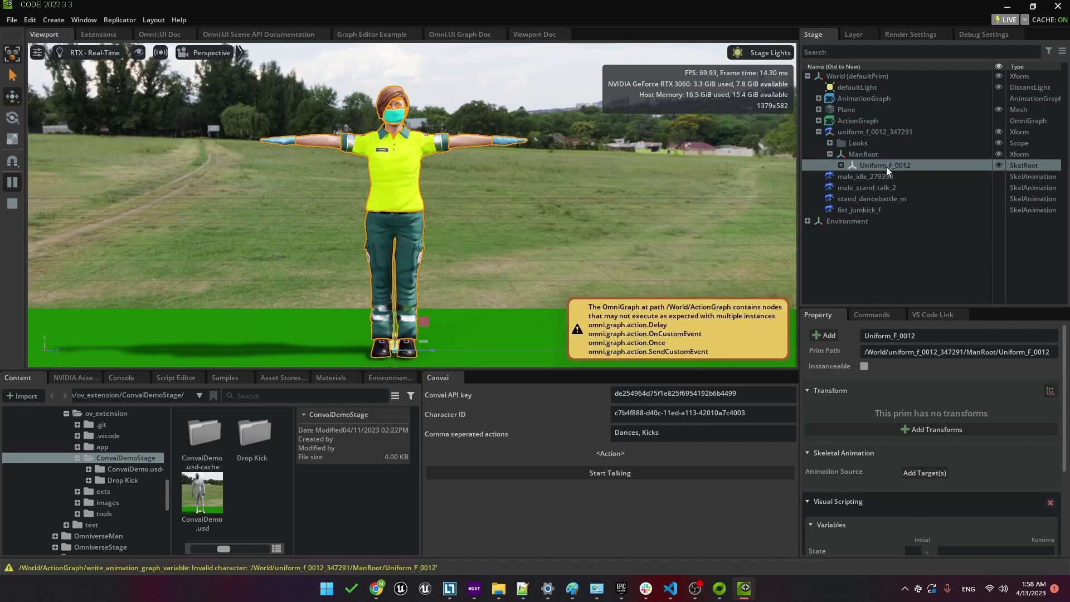
Step: Add an animation graph to the Uniform_F_0012 SkelRoot, using /World/AnimationGraph, and collapse the character's hierarchy
right_click(883, 165)
mouse_move(903, 202)
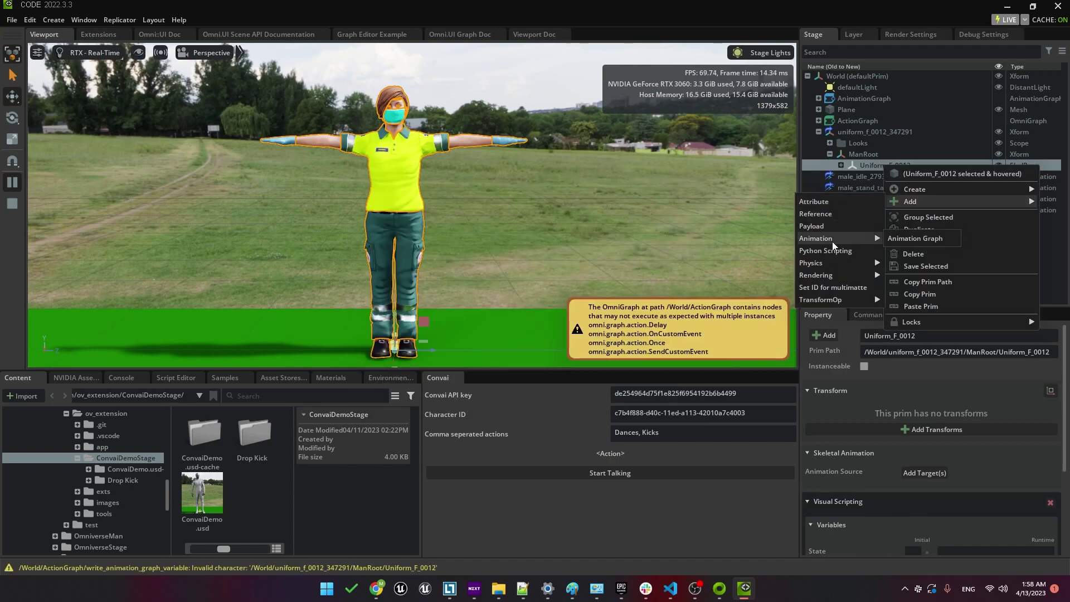
left_click(906, 240)
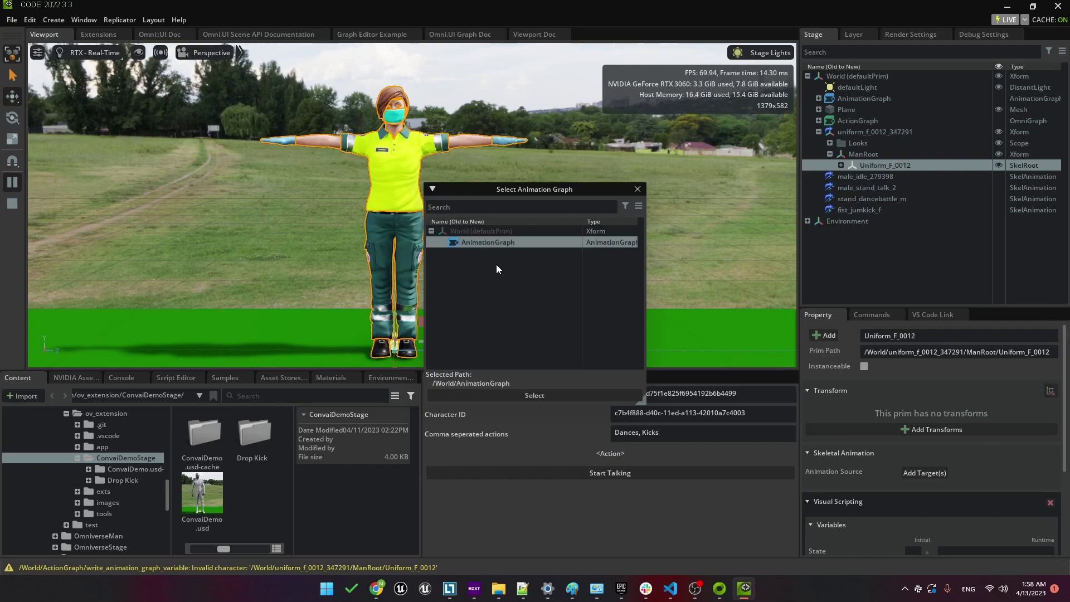
left_click(527, 397)
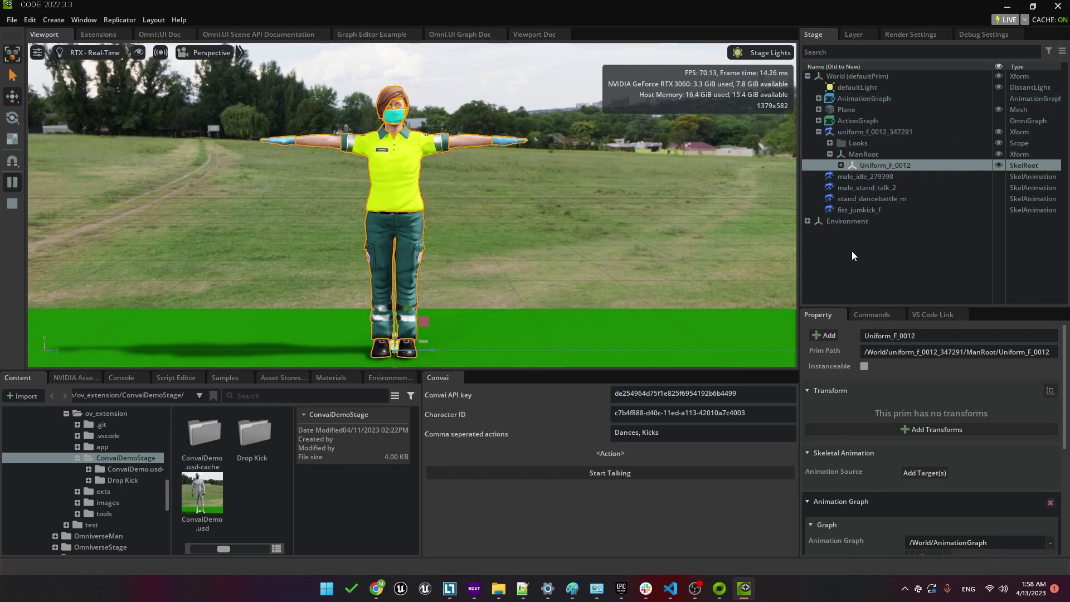
left_click(818, 133)
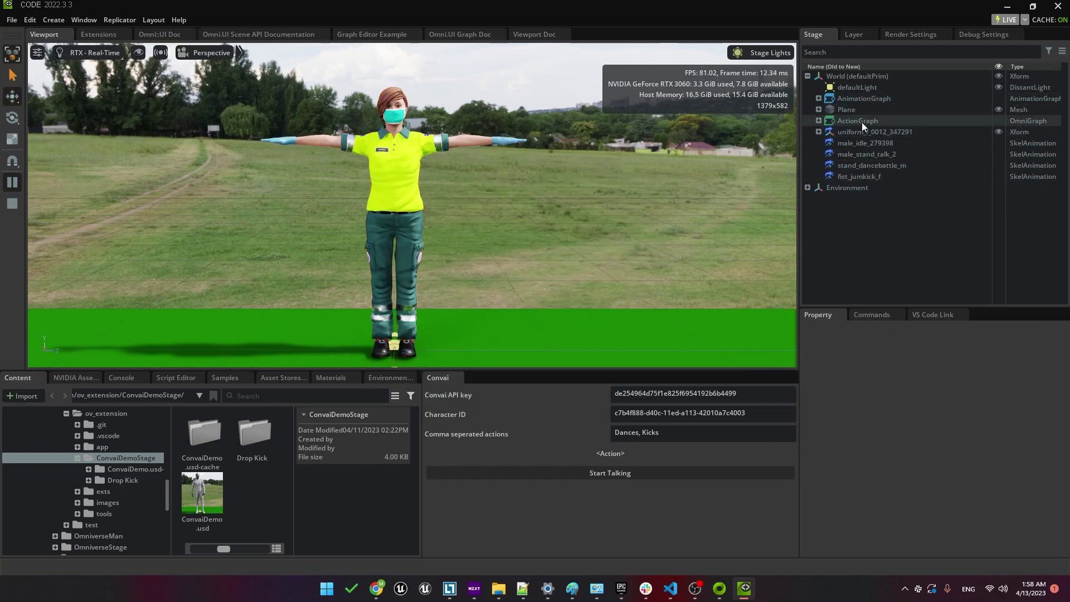
Step: Replace the AnimationGraph's skeleton binding with the Uniform_F_0012 skeleton of the imported character
left_click(861, 99)
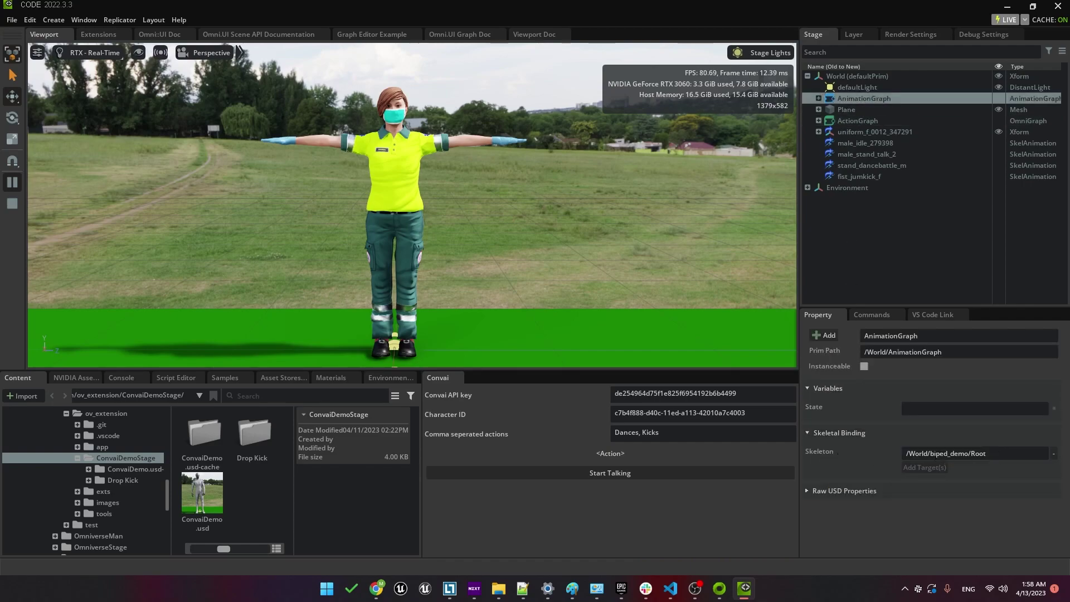
left_click(915, 453)
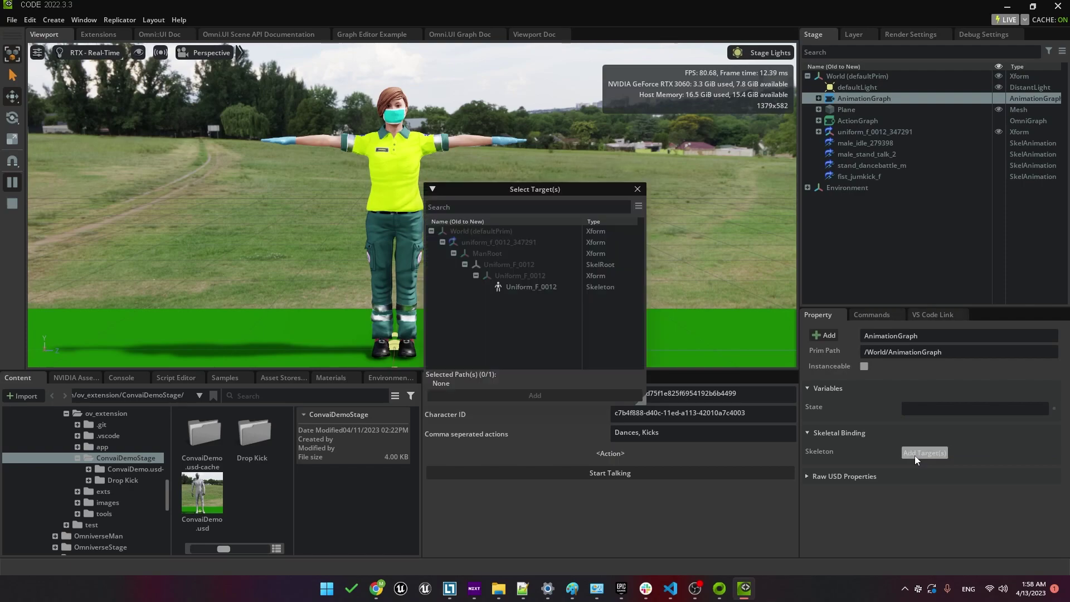
left_click(511, 287)
left_click(544, 395)
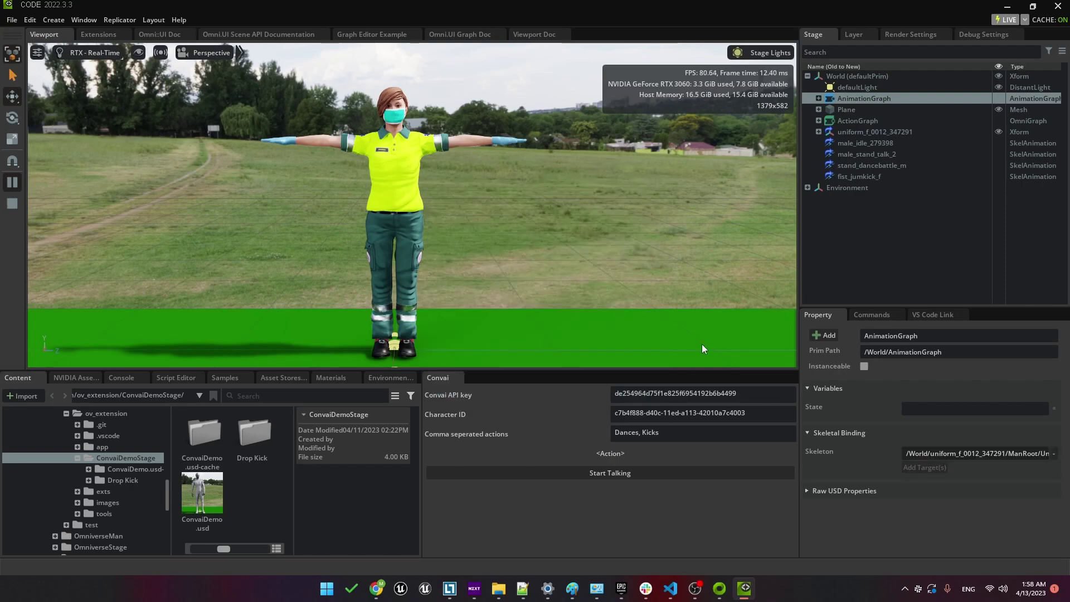
left_click(874, 232)
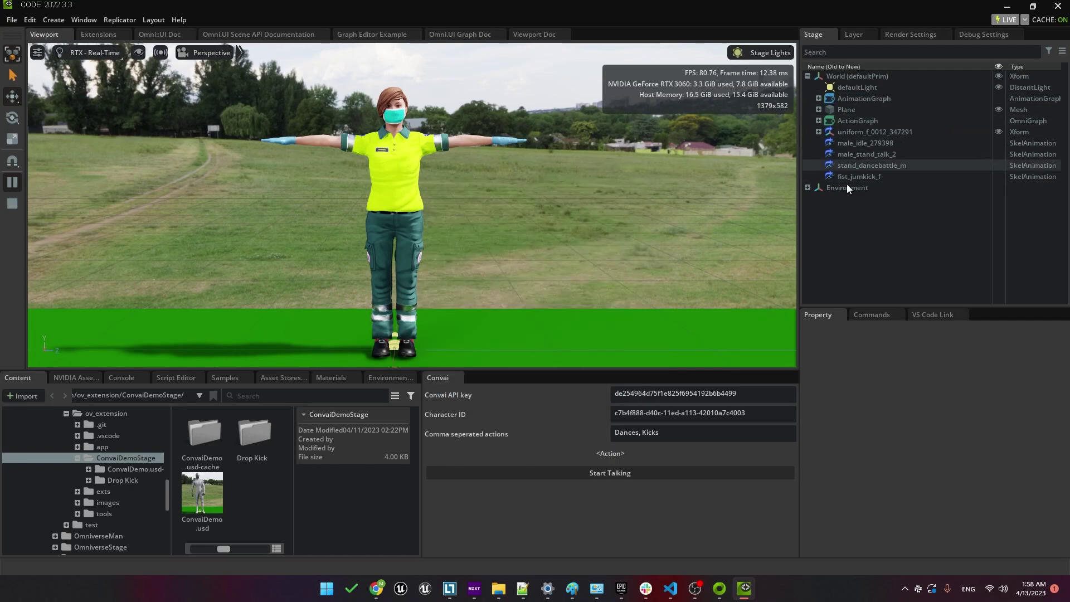
Step: Open the AnimationGraph for editing and dock its editor in the main viewport area
left_click(862, 99)
right_click(862, 99)
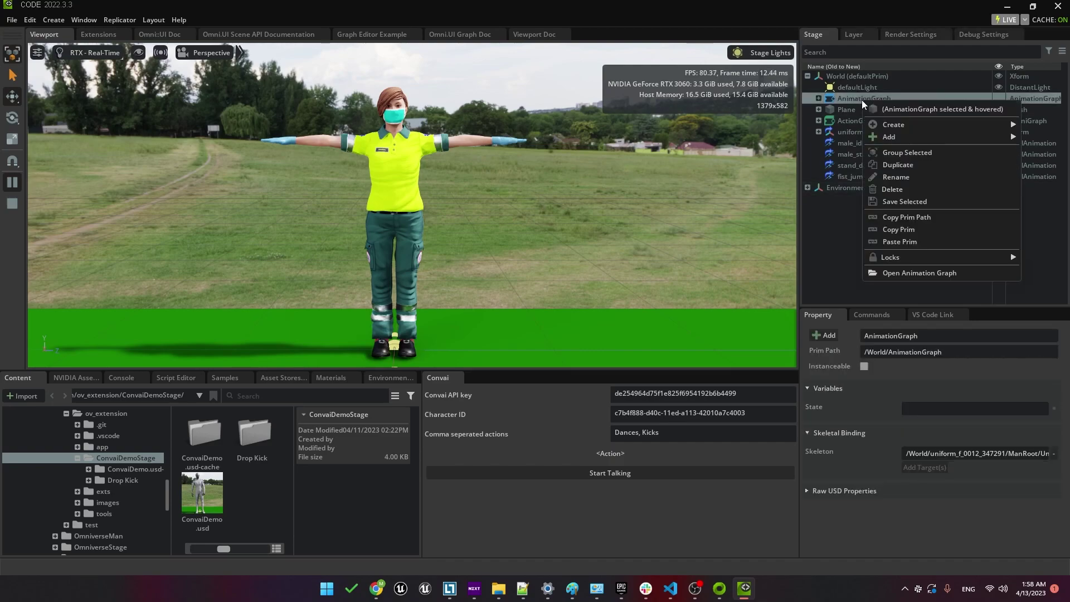
left_click(895, 274)
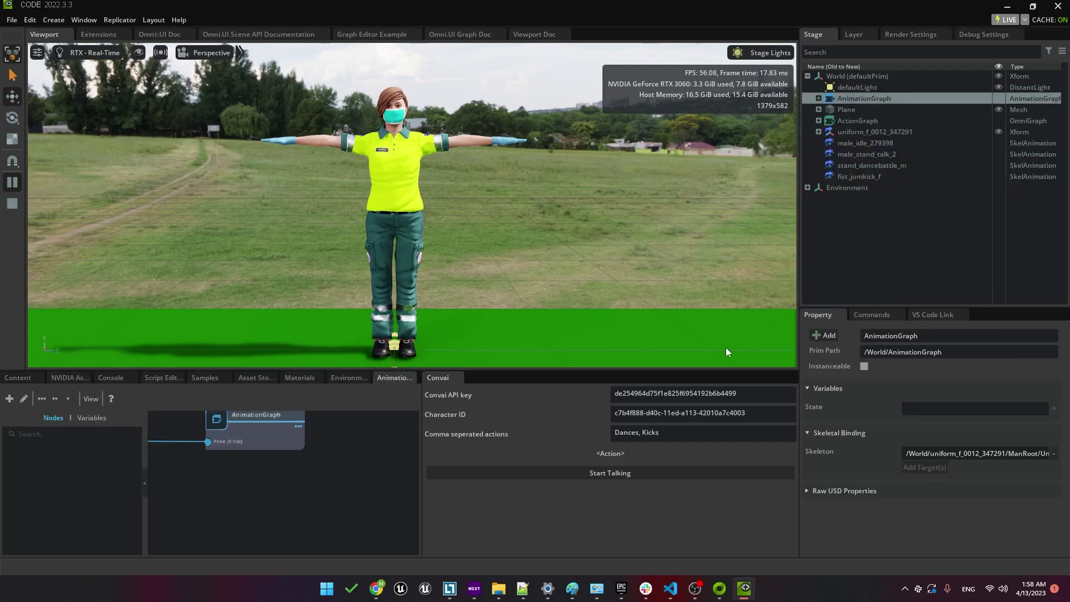
left_click_drag(380, 379, 407, 200)
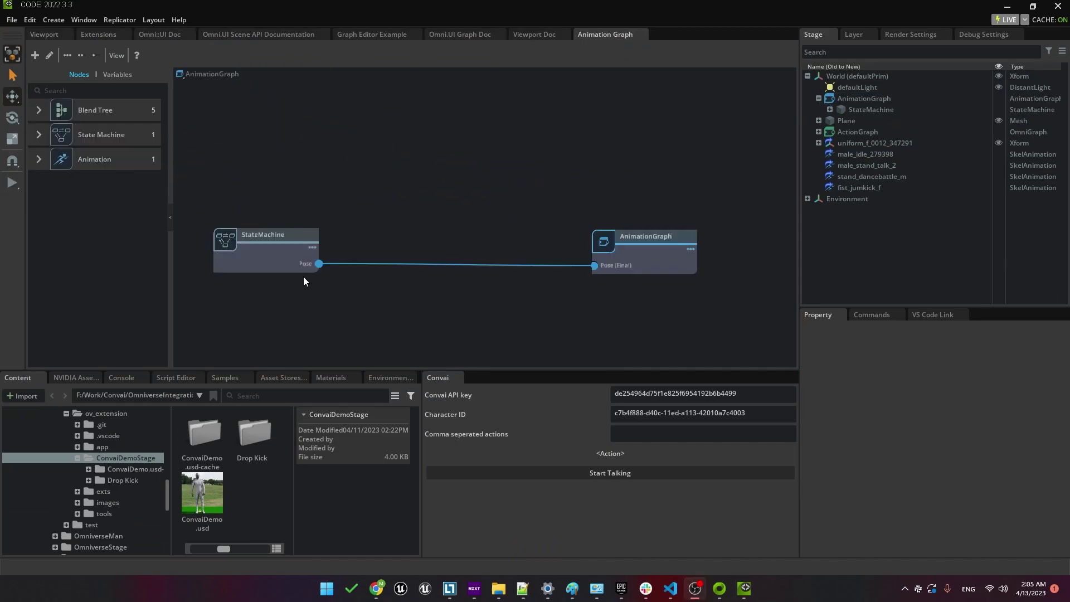
left_click_drag(303, 275, 477, 262)
scroll(382, 237, "up", 3)
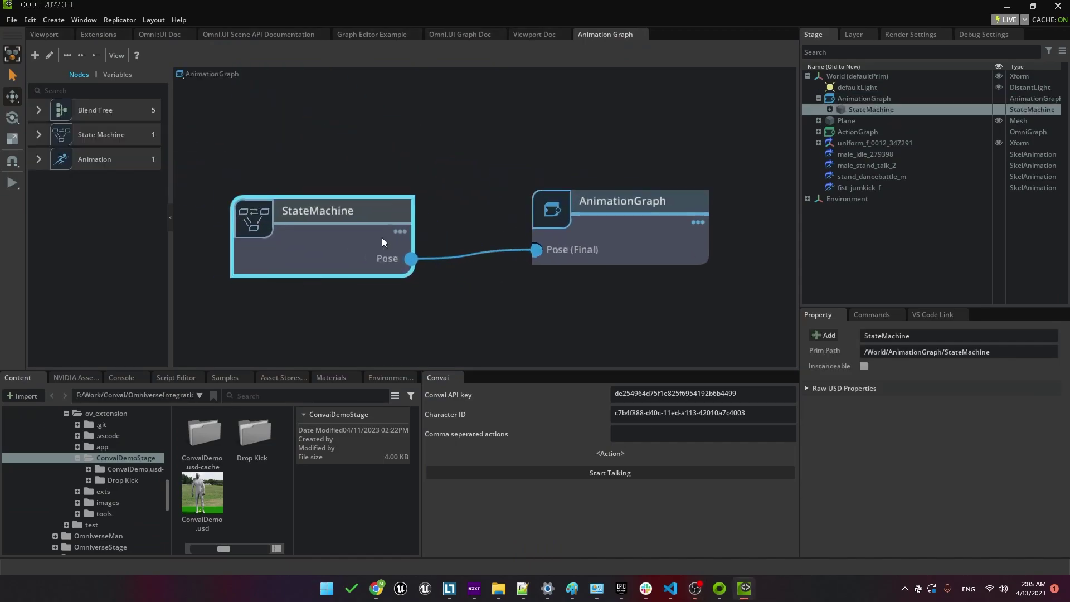
Step: Open the StateMachine node and arrange its talk and Idle states side by side
double_click(339, 244)
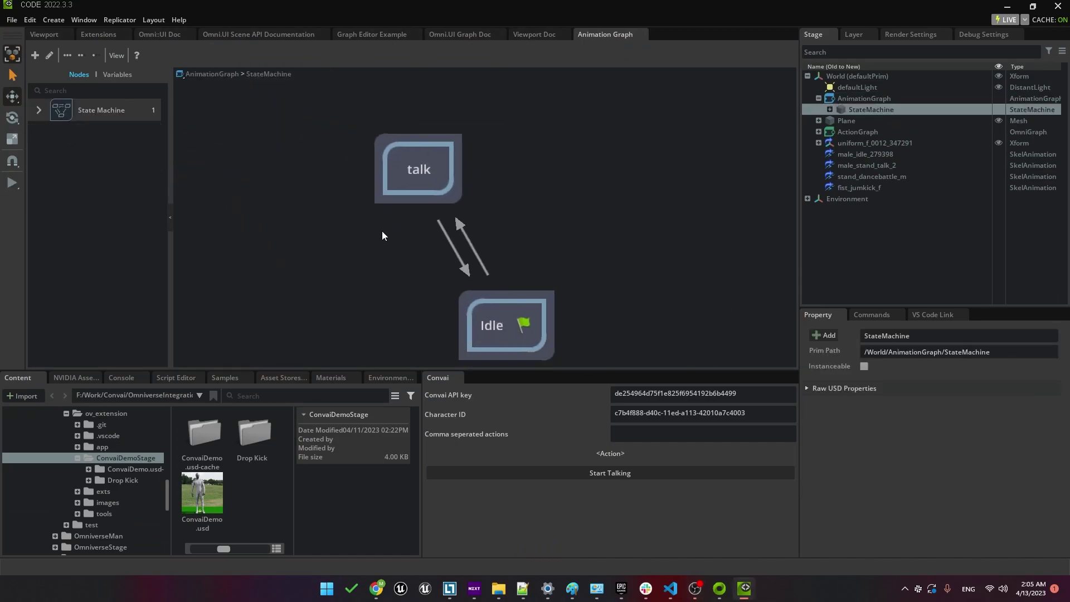
left_click_drag(412, 142, 312, 306)
middle_click_drag(312, 305, 340, 262)
left_click_drag(543, 254, 583, 259)
left_click(446, 284)
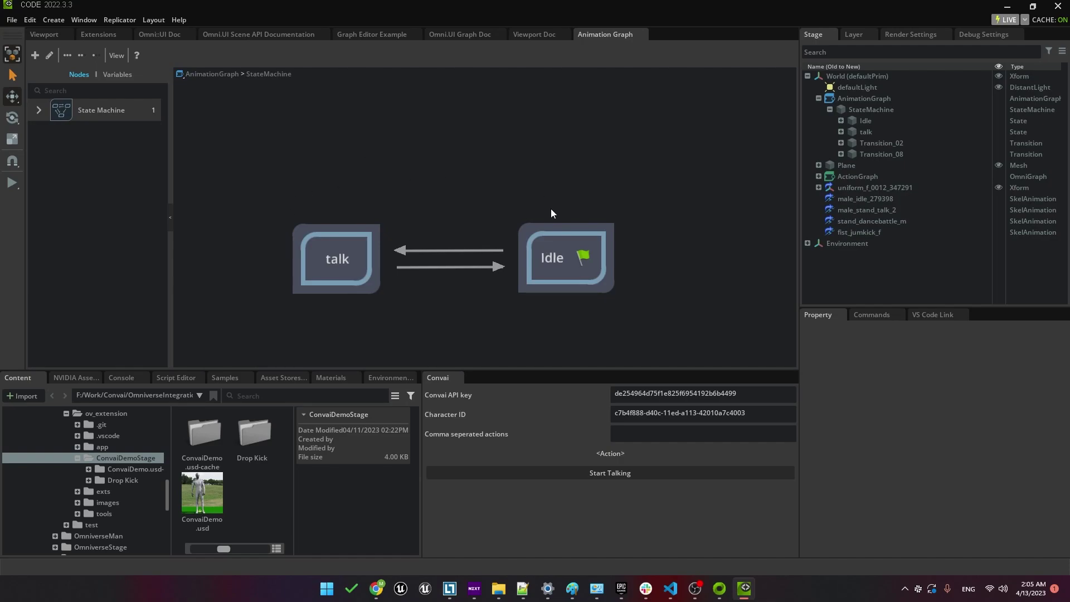
Step: In the Idle state, replace the old Idle clip with male_idle_279398 and connect its pose to the final pose
double_click(562, 254)
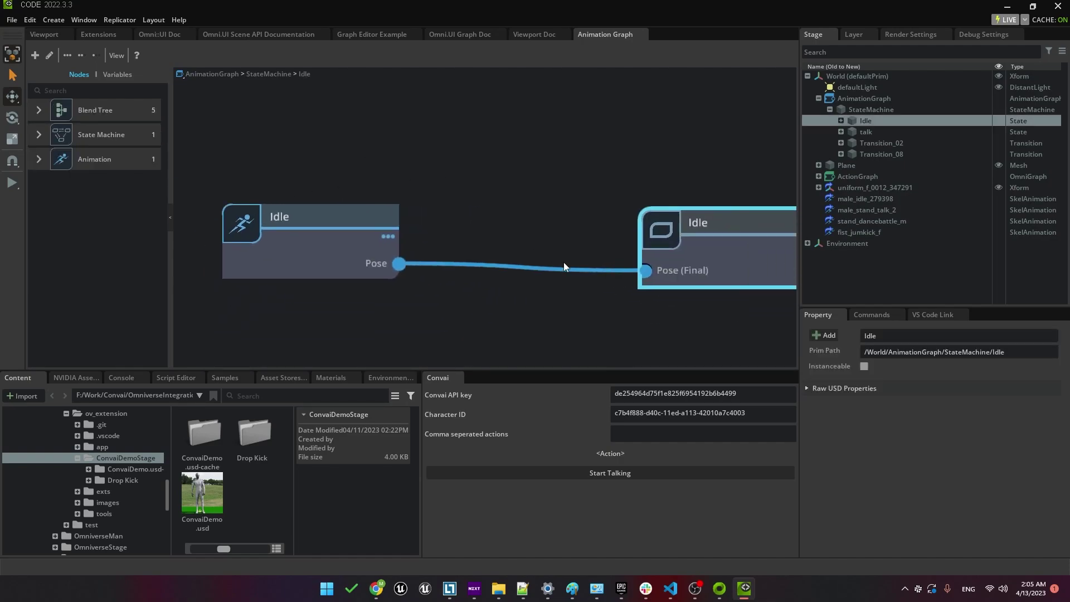
scroll(428, 243, "down", 1)
left_click(313, 236)
left_click_drag(323, 255, 377, 259)
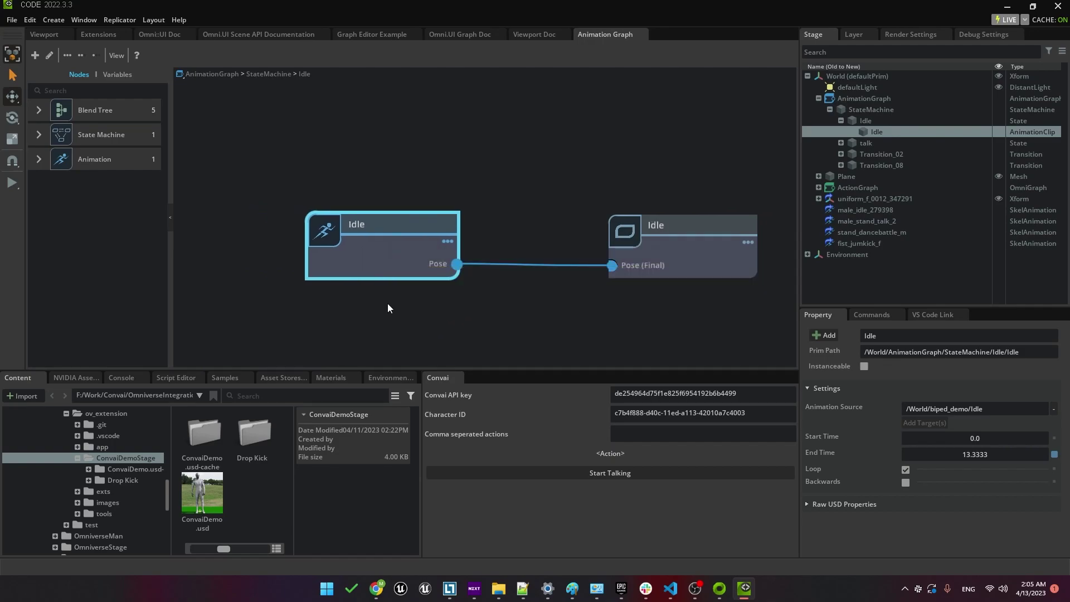
key("Delete")
left_click_drag(861, 199, 314, 229)
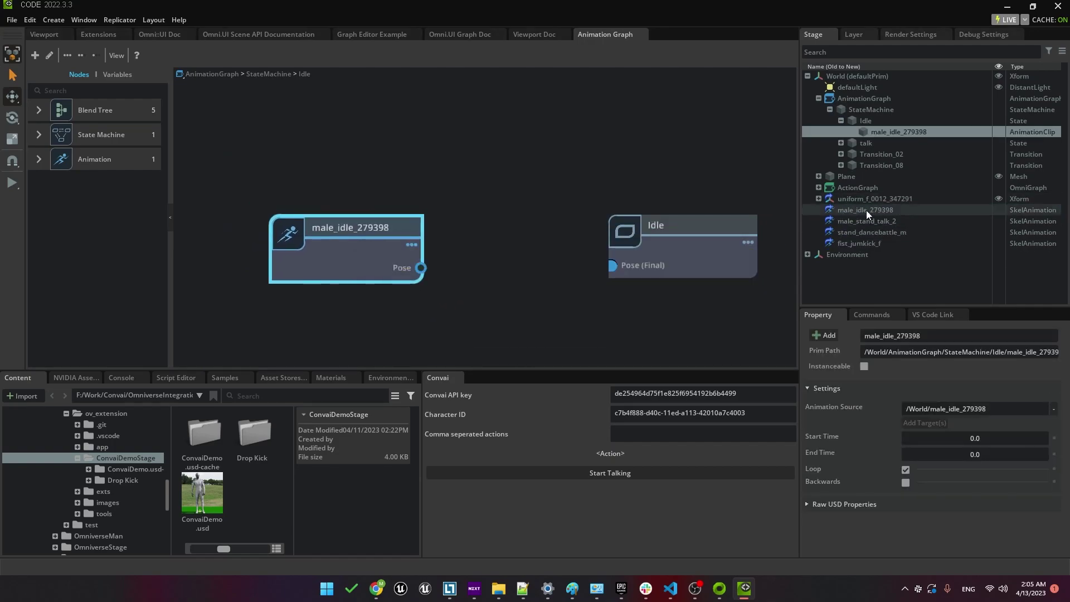
left_click_drag(450, 270, 508, 277)
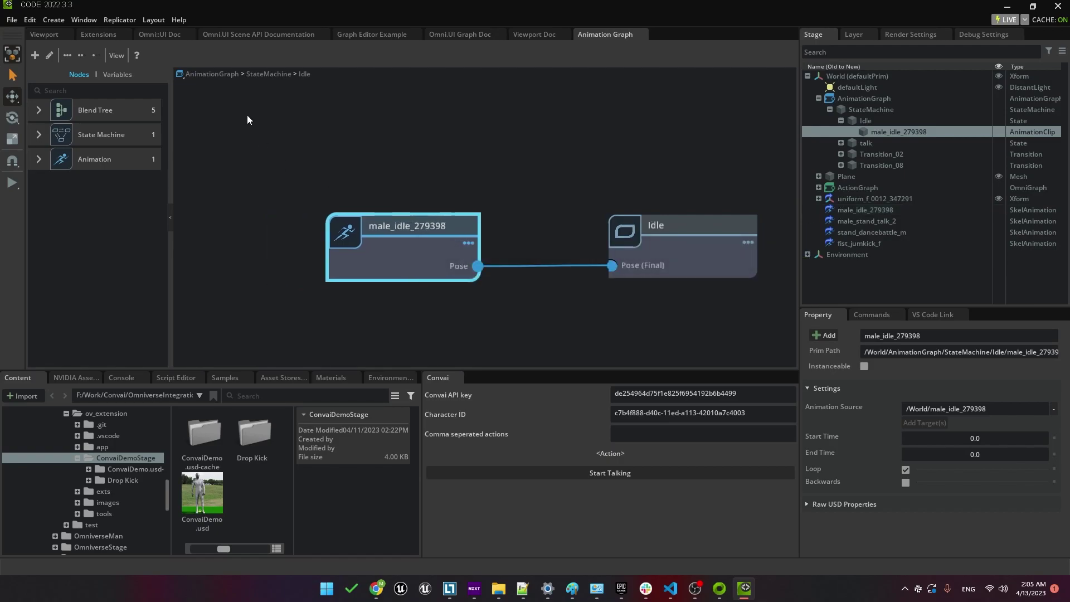
Step: In the talk state, replace the old clip with male_stand_talk_2, connect it to the final pose and return to the StateMachine
left_click(257, 74)
double_click(350, 257)
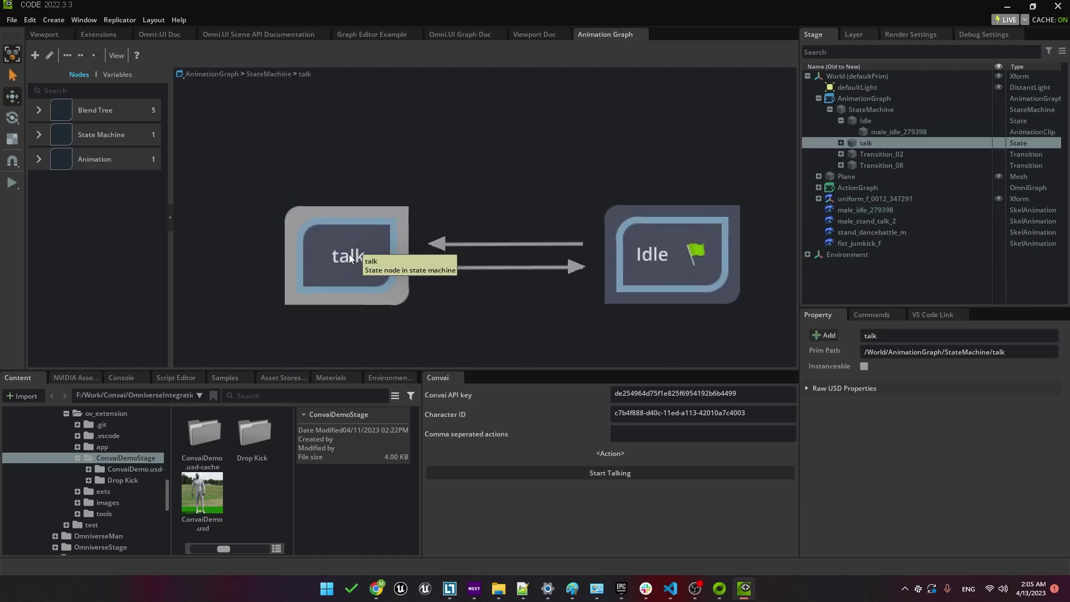
left_click(389, 224)
key("Delete")
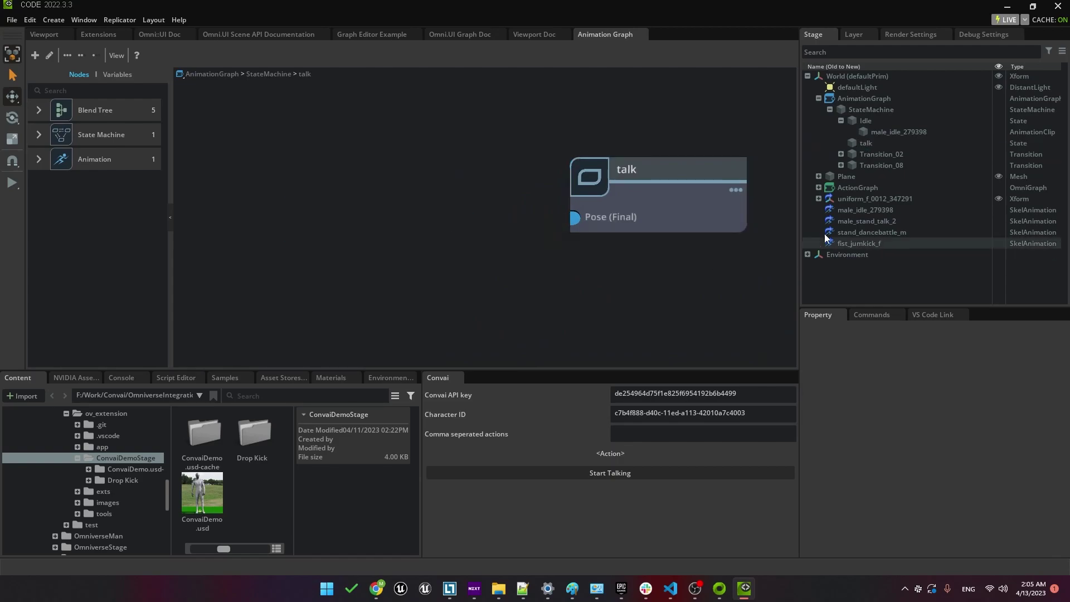
left_click_drag(867, 232, 277, 173)
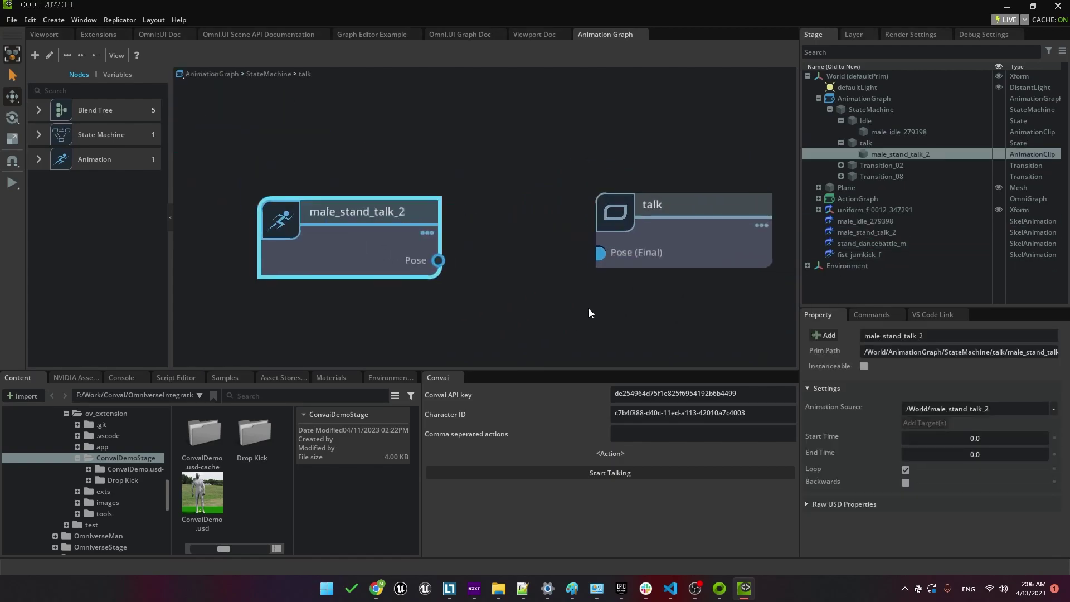
left_click(396, 311)
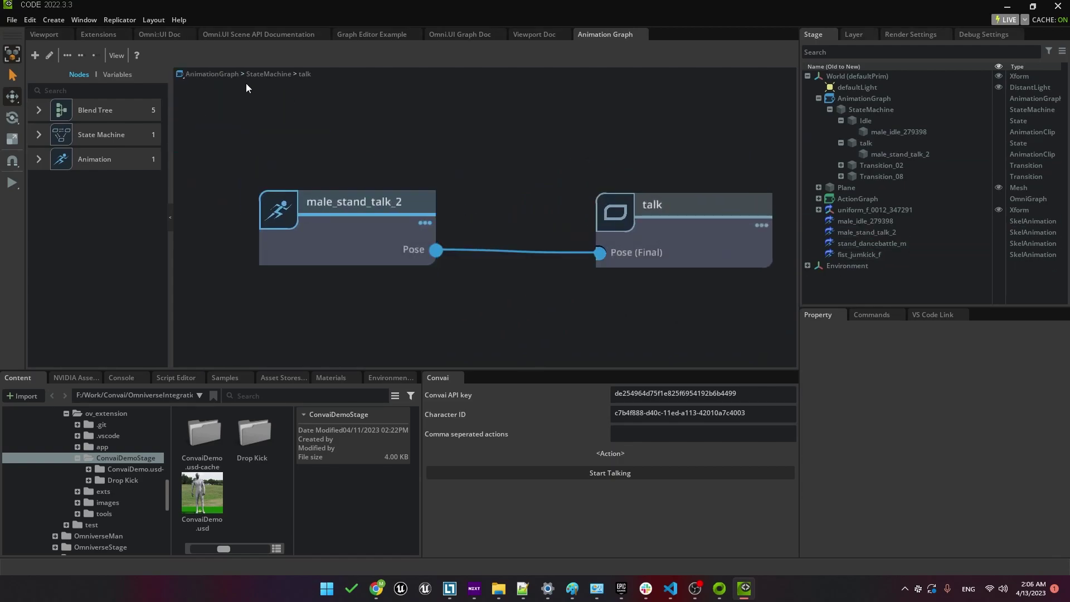
left_click(268, 73)
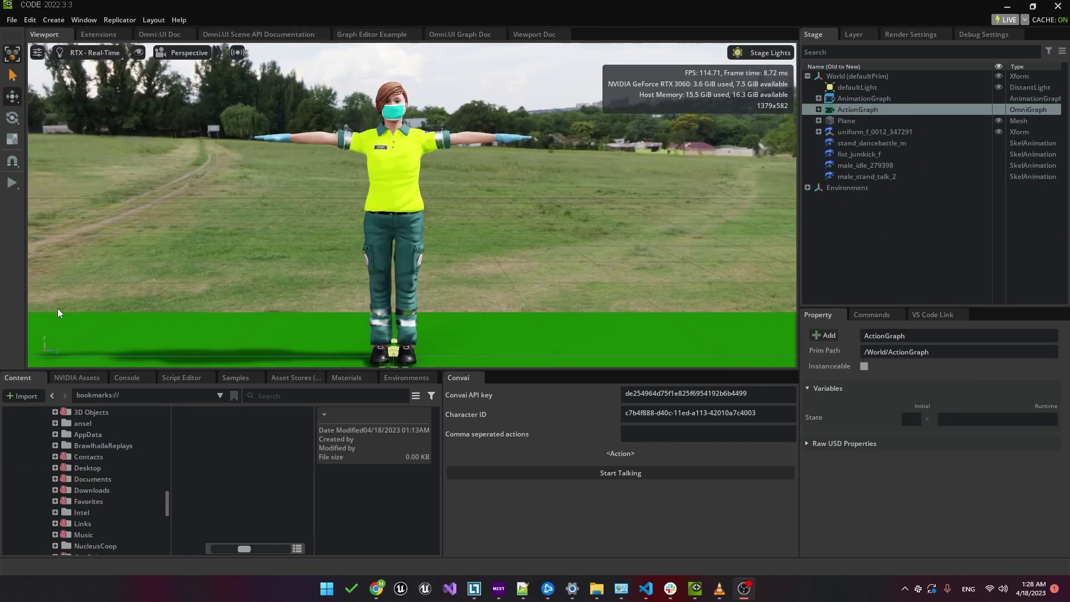
Step: Play the stage and greet the character by voice through the Convai extension to test the conversation
left_click(13, 184)
left_click(613, 474)
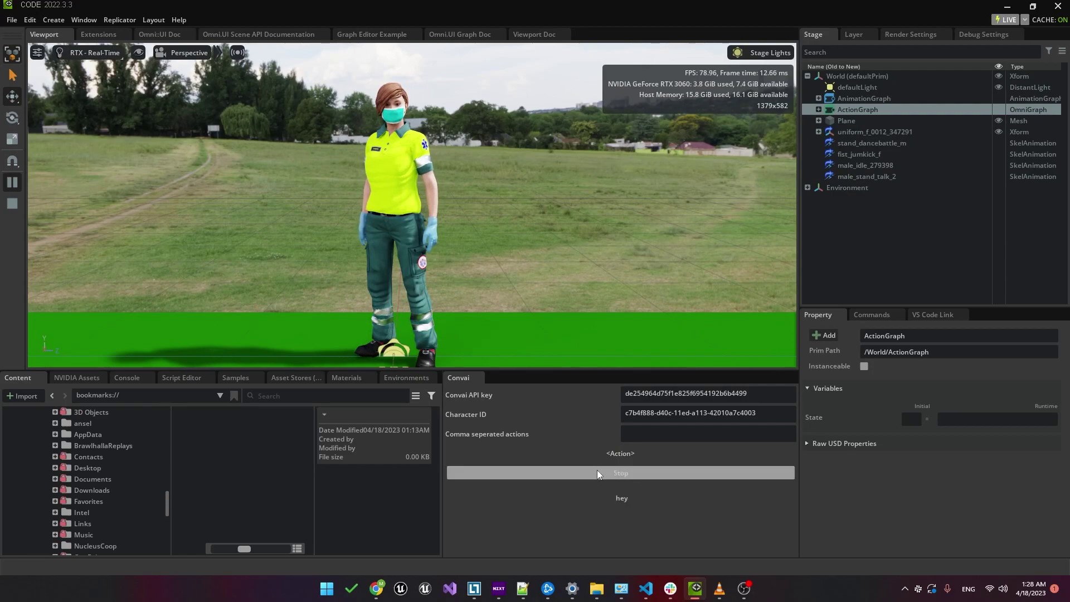
left_click(602, 474)
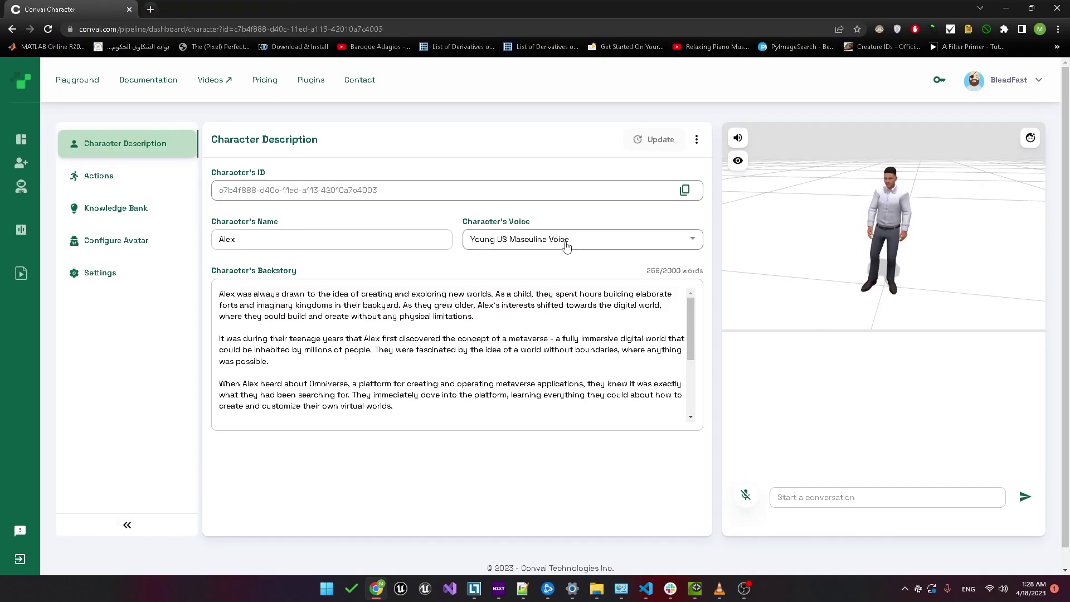
Step: On the character's Convai web page, set the voice to High quality US Feminine Voice and update the character
left_click(558, 239)
left_click(523, 236)
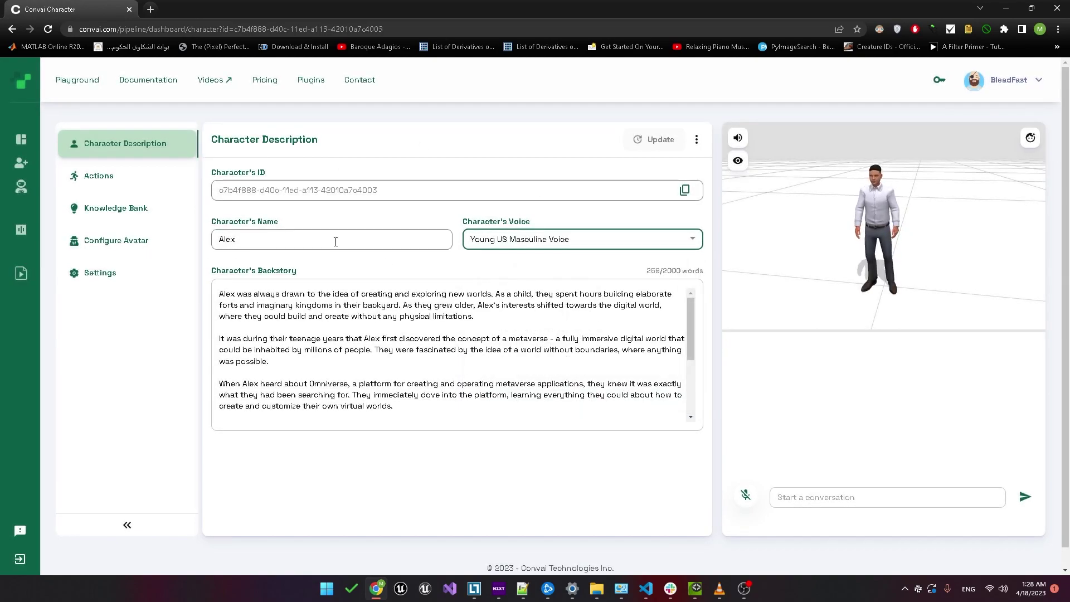
left_click(530, 239)
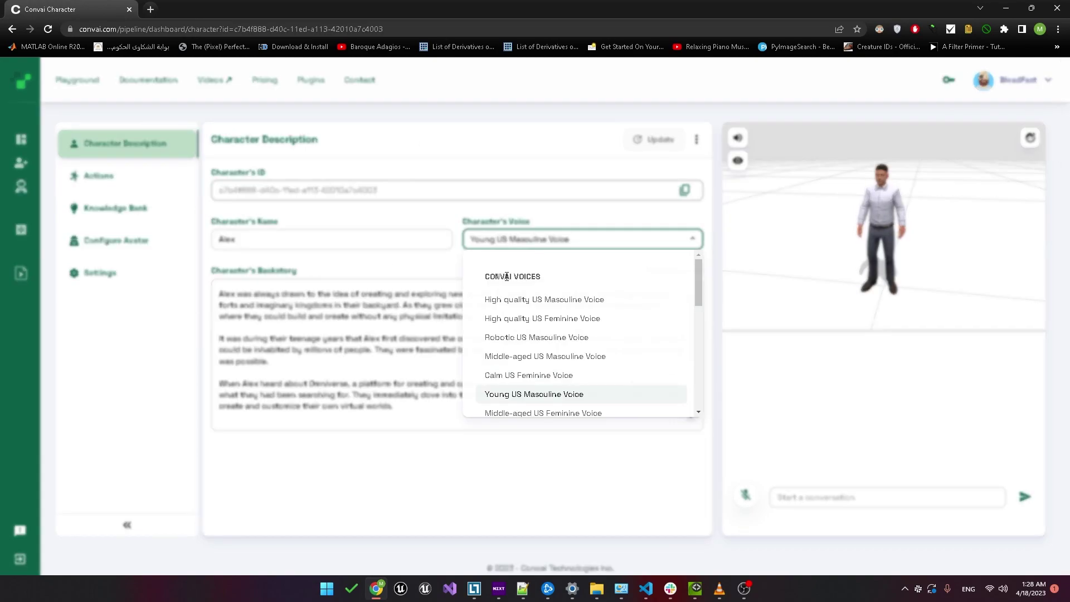
left_click(556, 319)
left_click(643, 152)
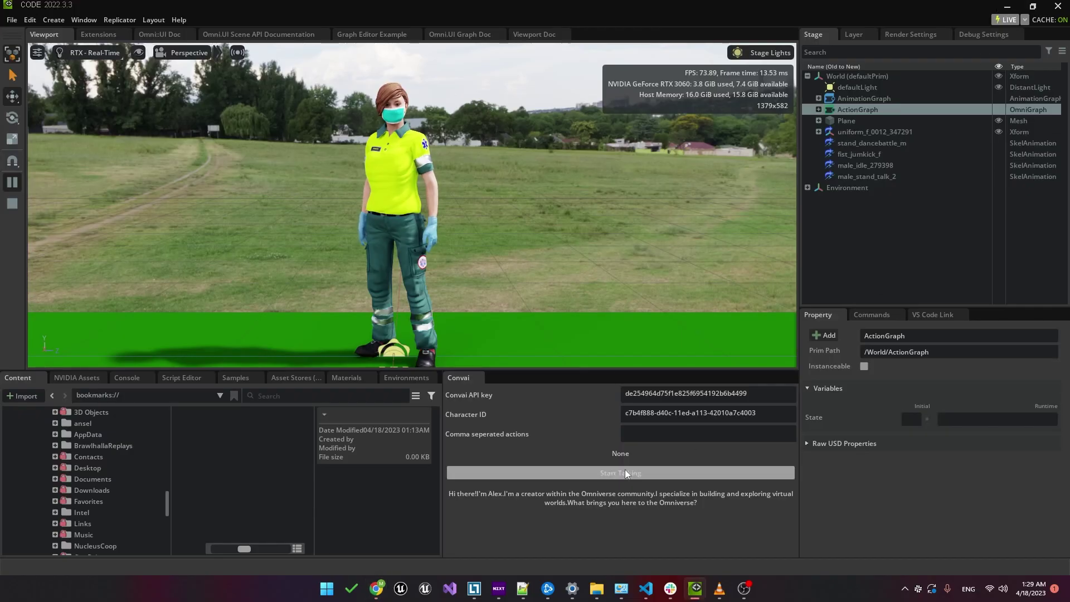
Step: Talk to the character by voice through the Convai extension to test the updated voice
left_click(615, 470)
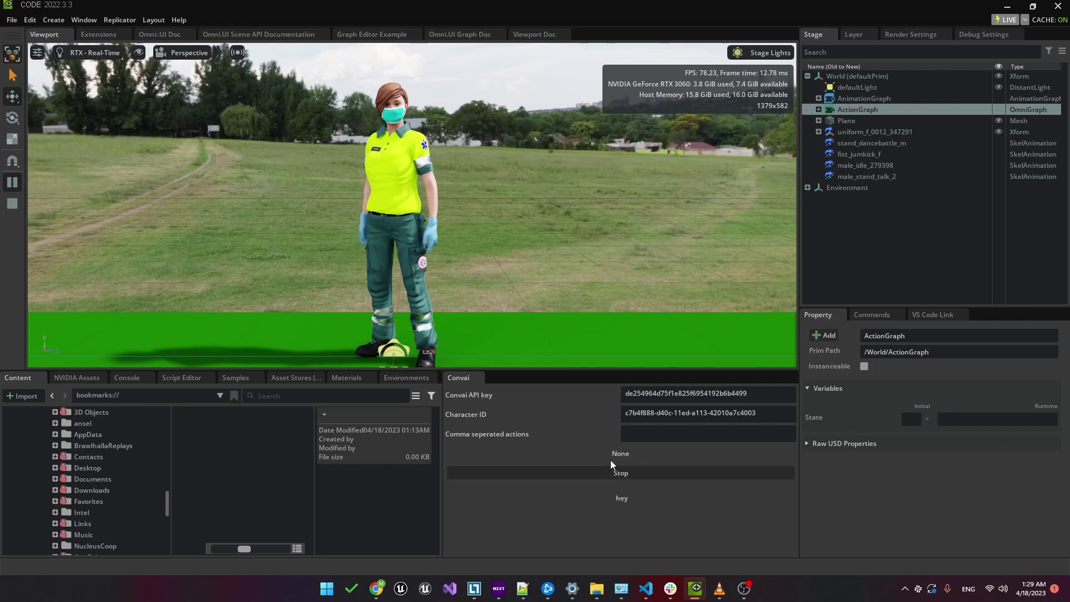
left_click(620, 472)
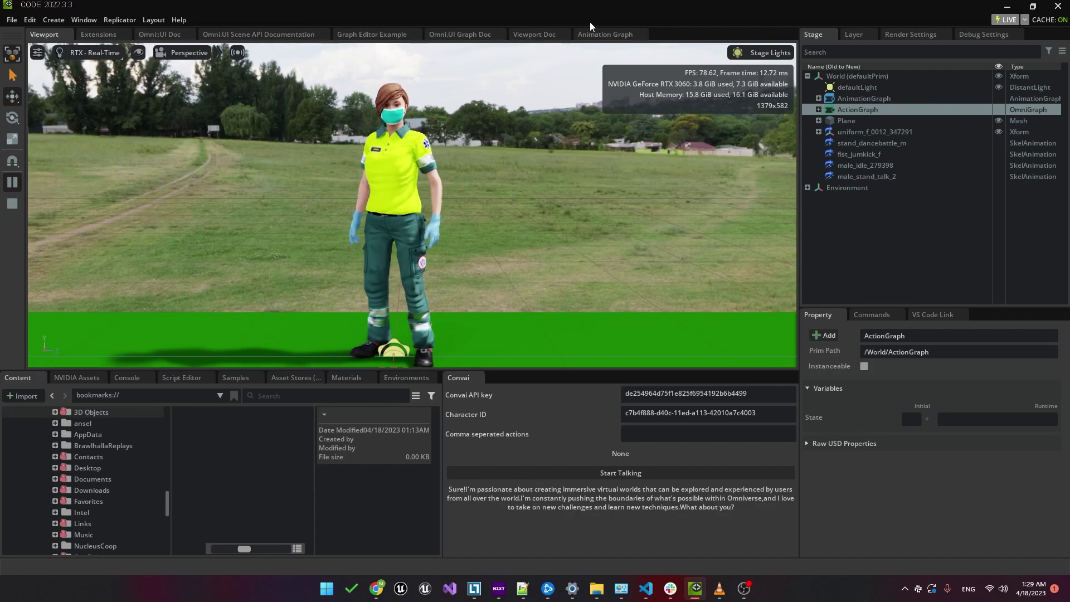
Step: Add two new states to the Animation Graph's StateMachine and name them Kicks and Dances
left_click(596, 36)
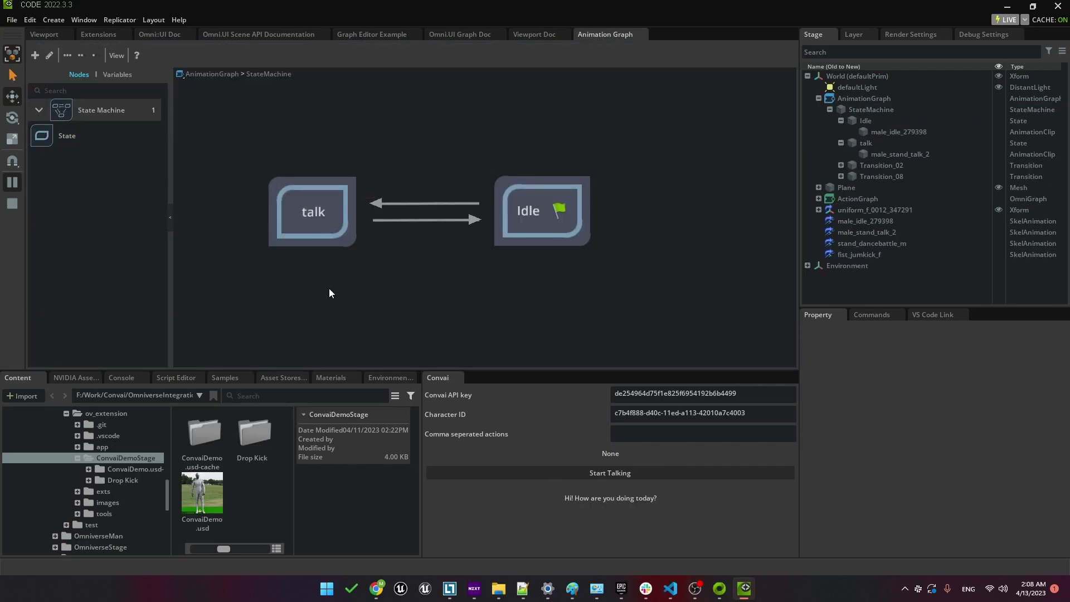
scroll(329, 289, "down", 1)
left_click_drag(62, 132, 339, 289)
middle_click_drag(377, 301, 350, 236)
left_click_drag(72, 137, 542, 288)
double_click(351, 289)
type("Kicks")
key("Return")
double_click(542, 289)
type("Dances")
key("Return")
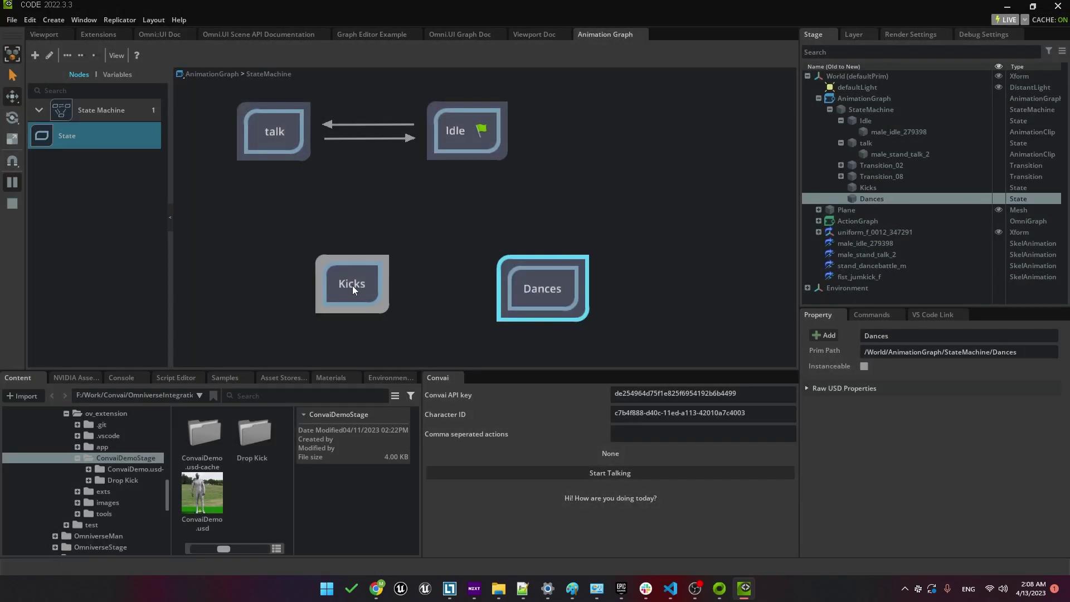
Step: Create transitions in both directions between Idle and Kicks and between Idle and Dances, spacing the states apart
left_click_drag(353, 285, 400, 279)
left_click_drag(447, 156, 562, 246)
left_click_drag(493, 158, 597, 230)
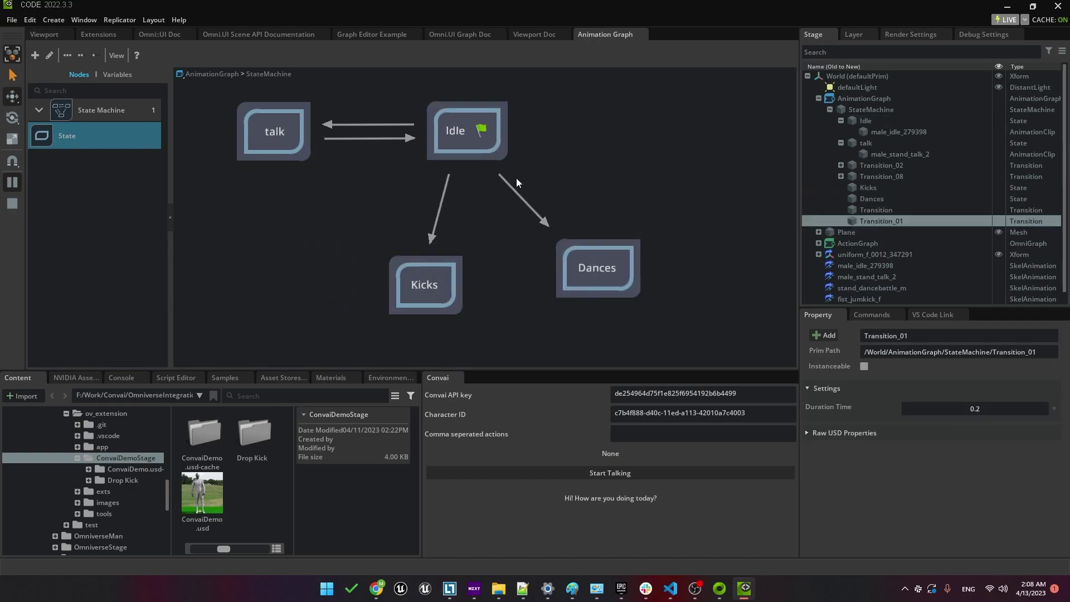
left_click_drag(436, 280, 495, 151)
left_click(590, 245)
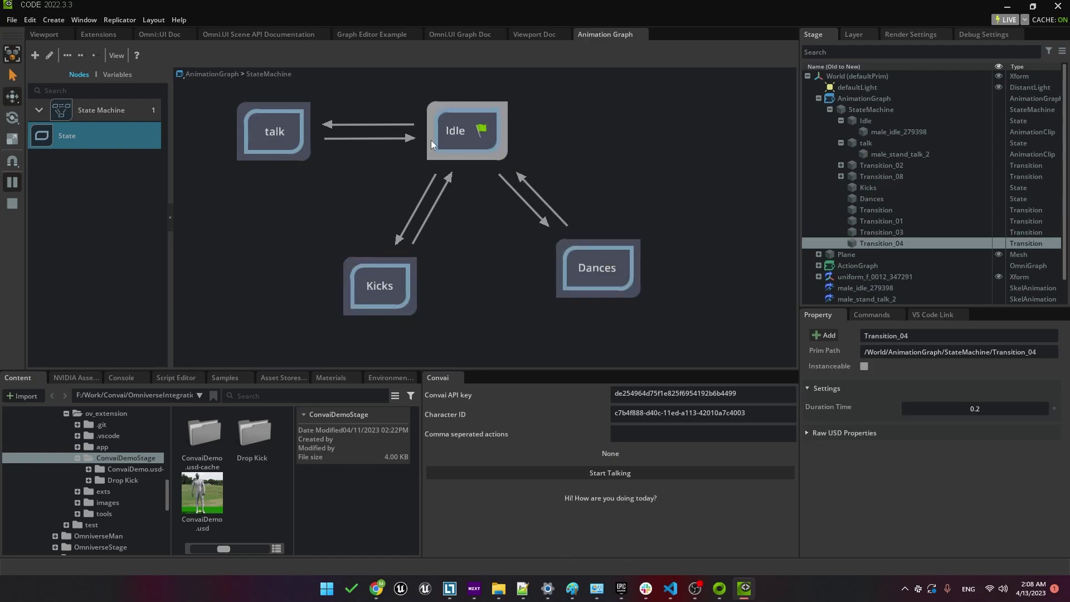
Step: In the Kicks state, add the fist_jumkick_f clip, connect its pose to the final pose and turn off looping
double_click(377, 286)
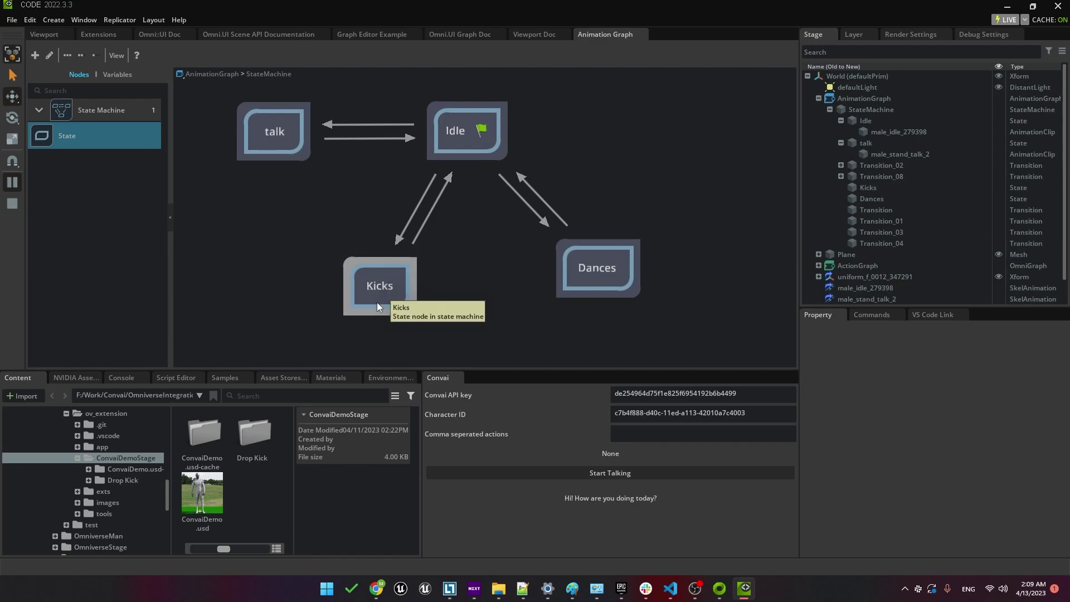
double_click(383, 286)
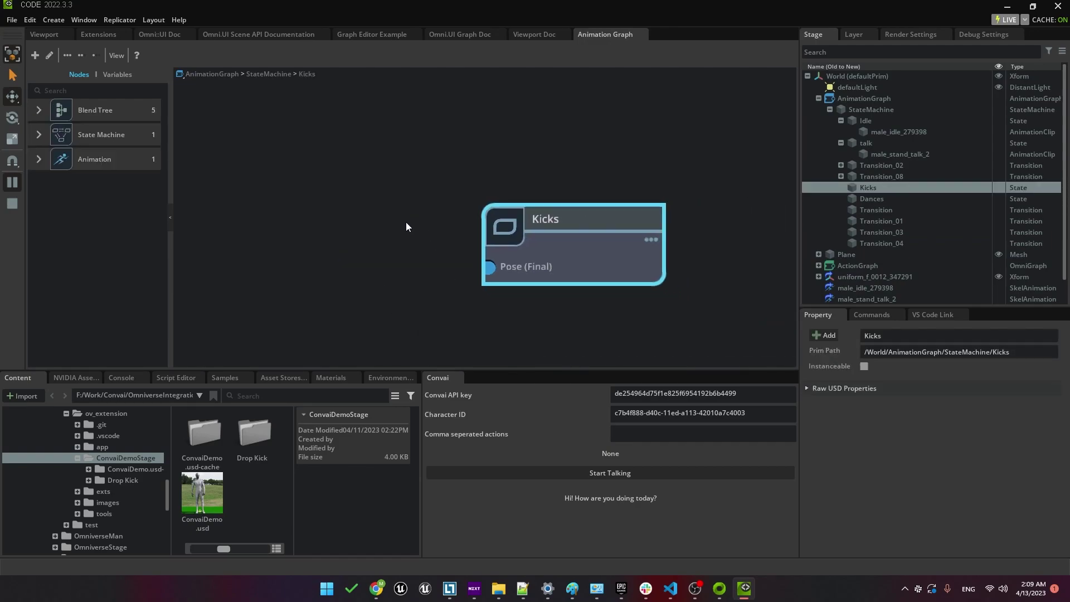
scroll(870, 221, "down", 3)
left_click_drag(882, 288, 346, 245)
left_click_drag(465, 292, 420, 292)
left_click_drag(494, 302, 550, 303)
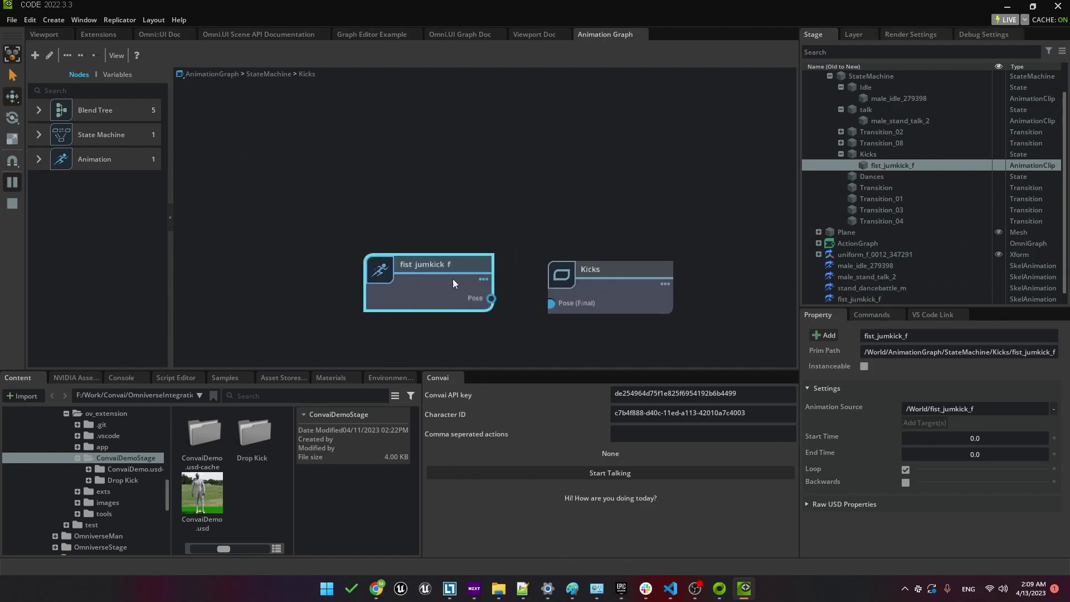
left_click_drag(452, 280, 425, 280)
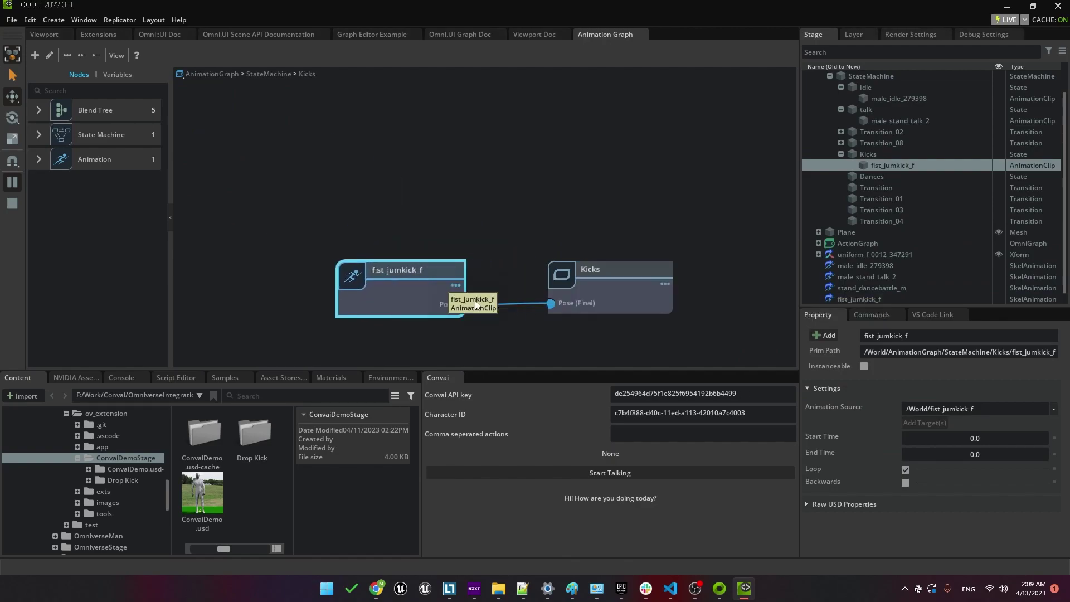
left_click(905, 471)
left_click(268, 75)
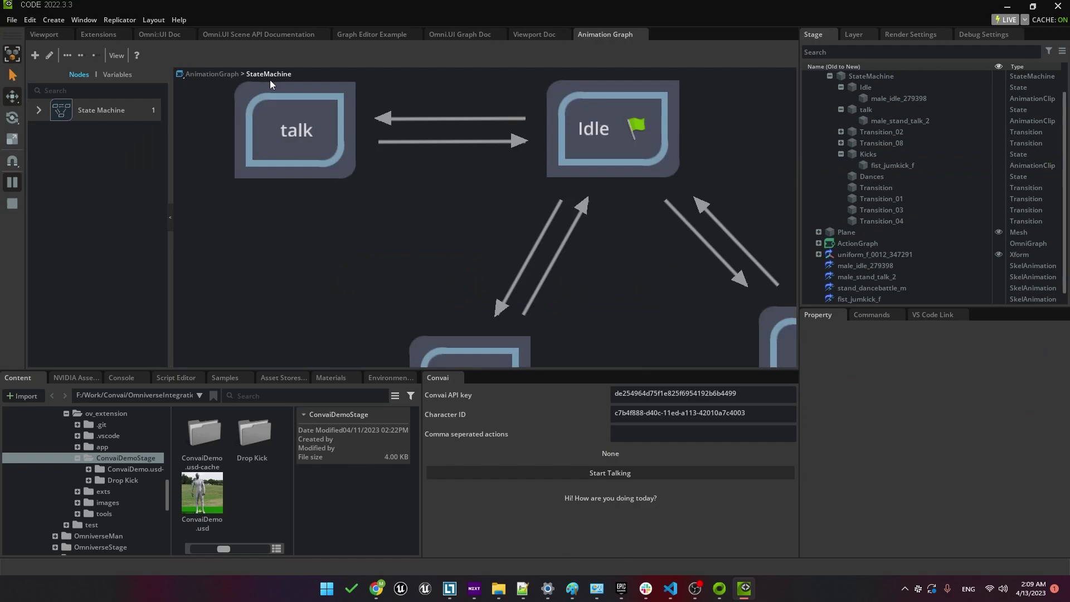
Step: In the Dances state, add the stand_dancebattle_m clip, connect its pose to the final pose and turn off looping
double_click(549, 245)
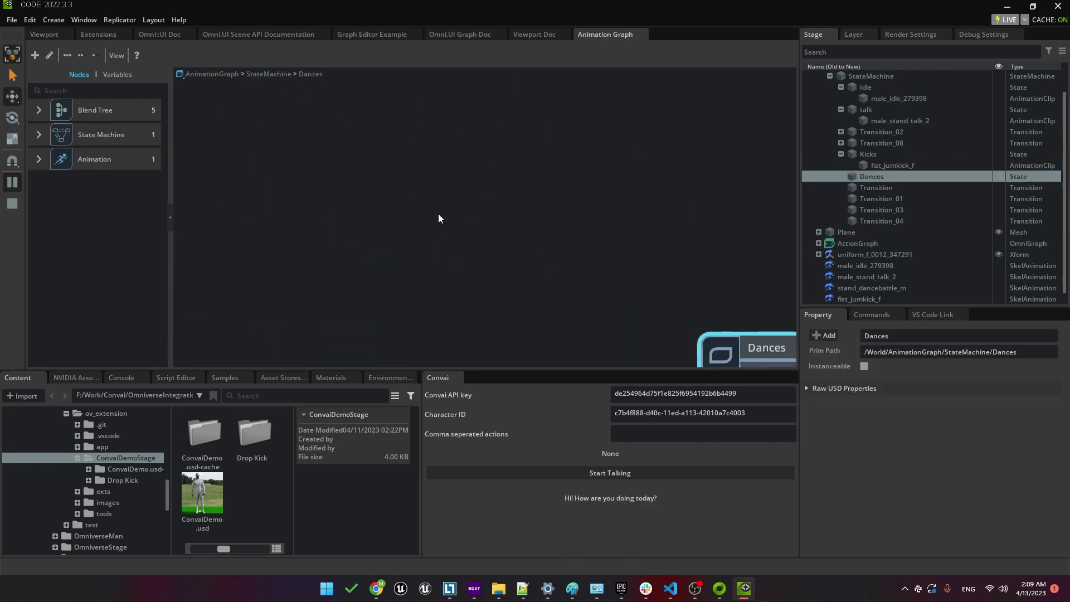
scroll(854, 274, "down", 1)
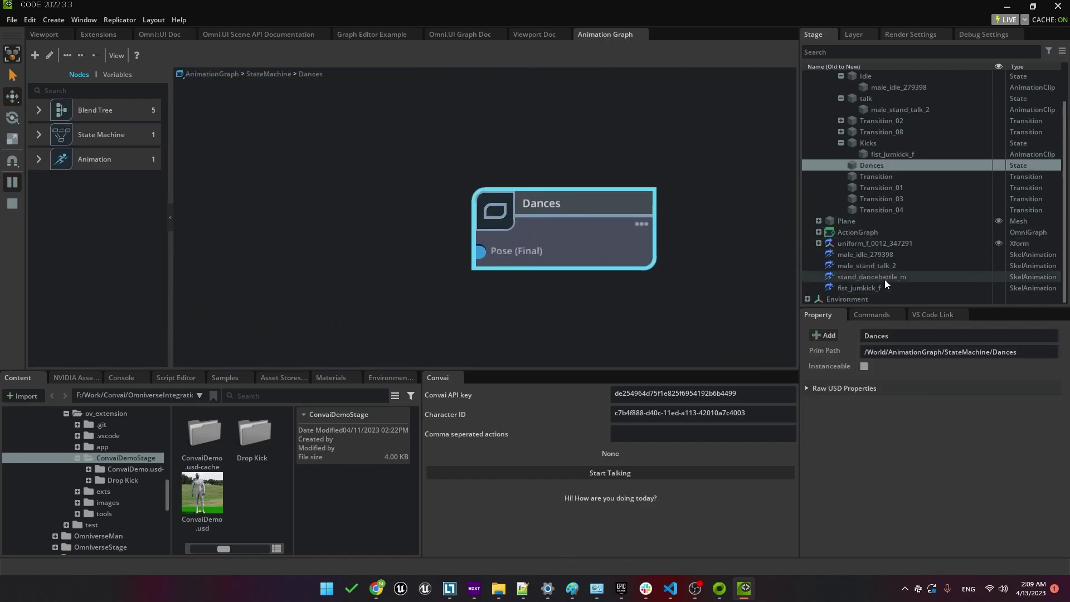
left_click_drag(885, 280, 321, 226)
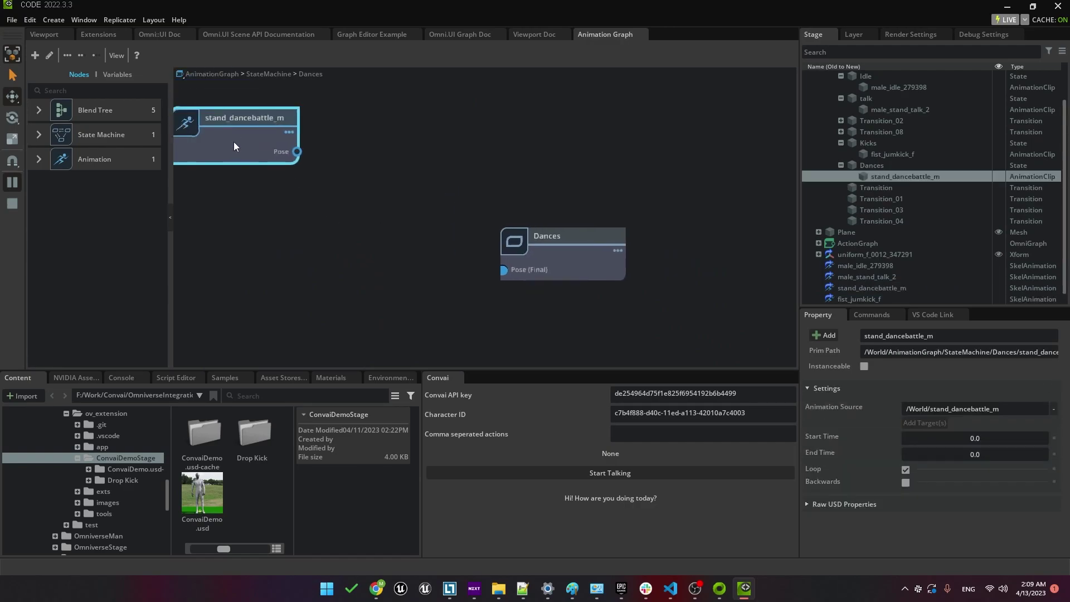
left_click_drag(502, 276, 503, 271)
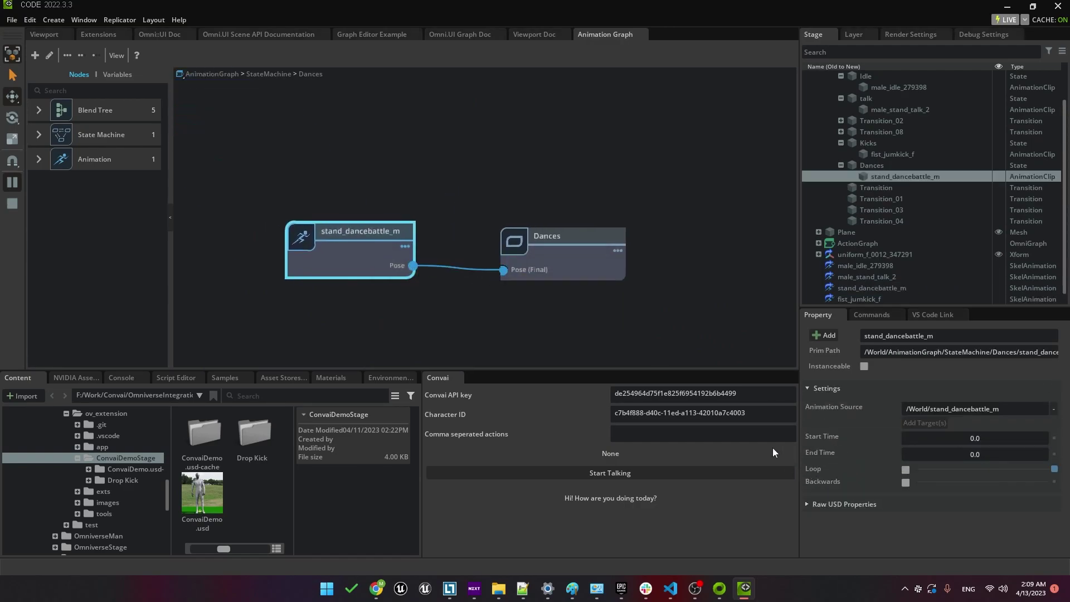
left_click_drag(351, 261, 359, 270)
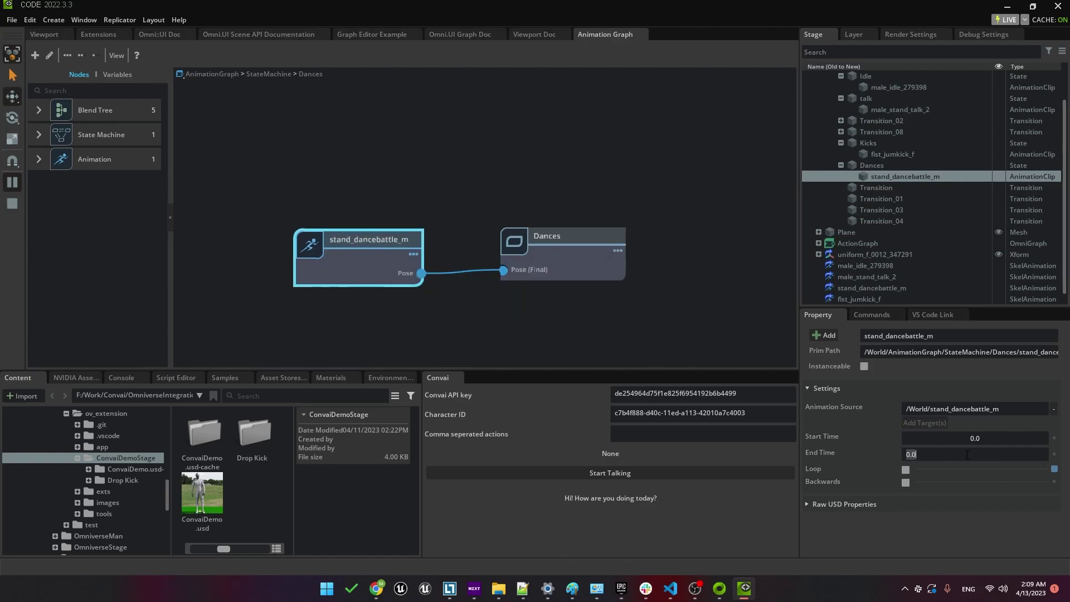
left_click(599, 330)
left_click(302, 240)
left_click_drag(338, 245, 334, 237)
left_click(266, 76)
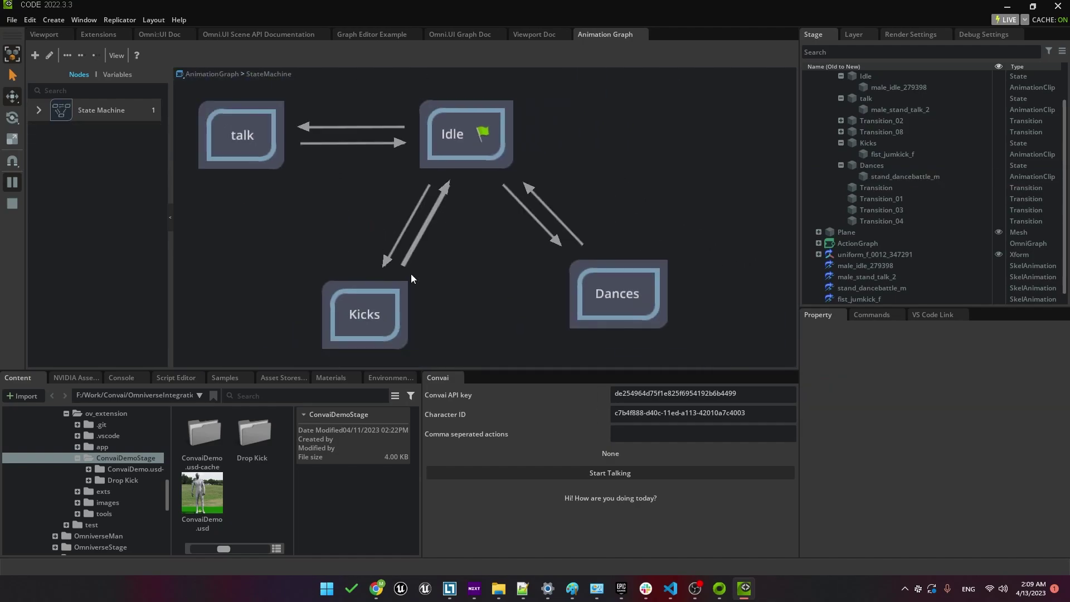
Step: Open the transition from Idle to Kicks and add a ConditionCompareVariable node to it
left_click(371, 290)
left_click(616, 311)
left_click(420, 202)
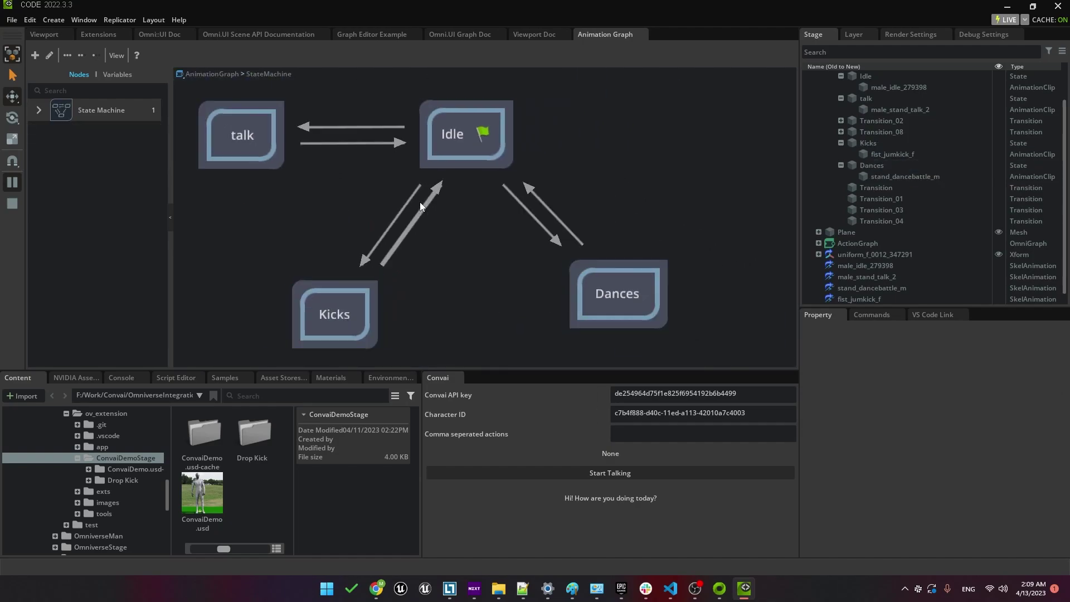
double_click(384, 235)
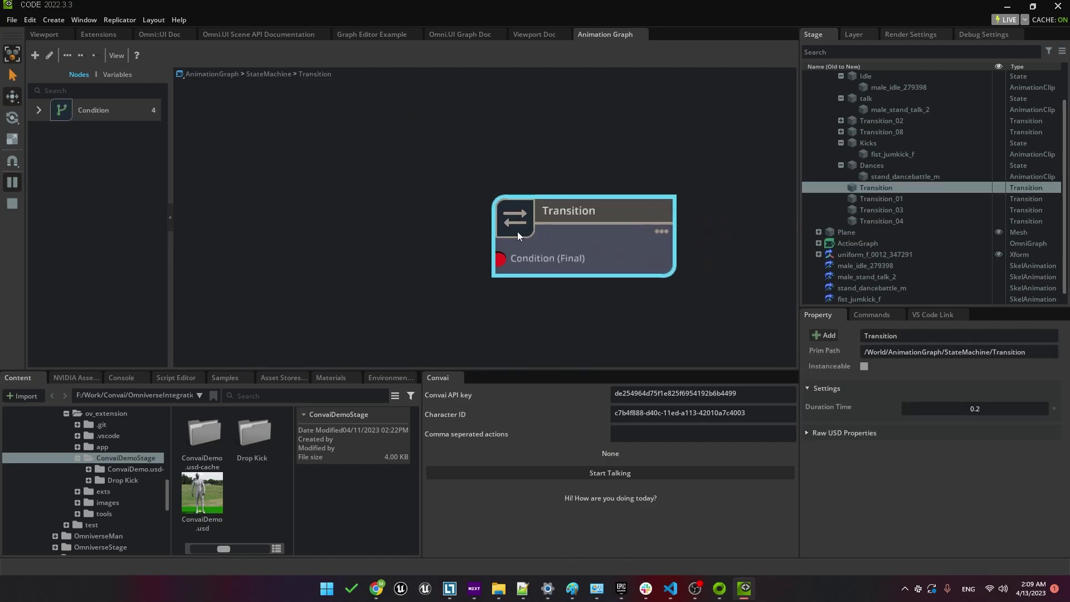
left_click(34, 112)
middle_click_drag(300, 190, 363, 200)
left_click_drag(131, 140, 289, 236)
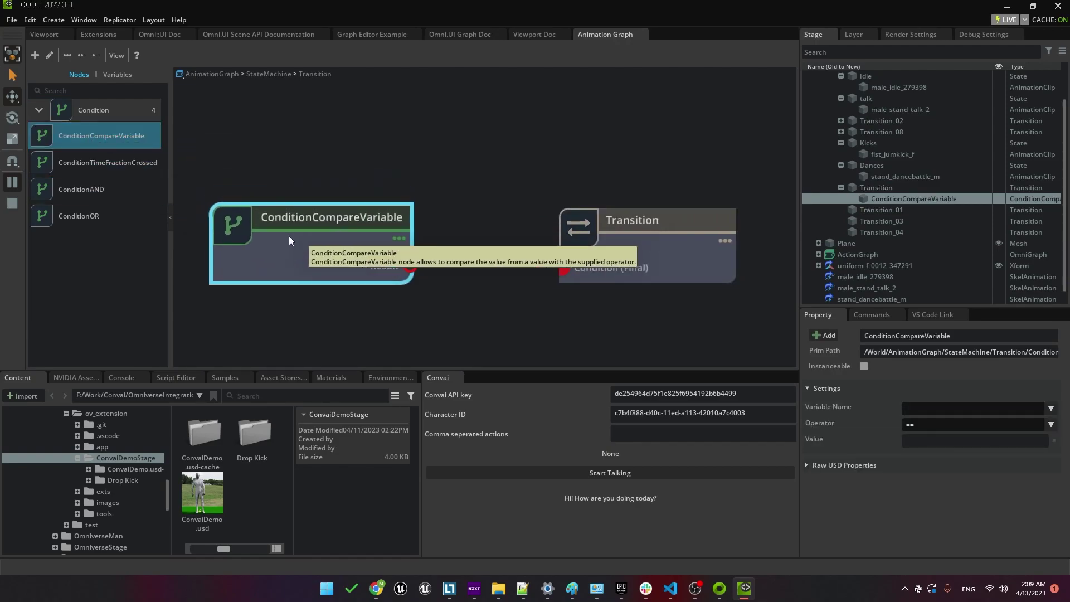
Step: Set the condition's variable to State with the == operator and connect its result to the transition's final condition
left_click(110, 76)
left_click(55, 107)
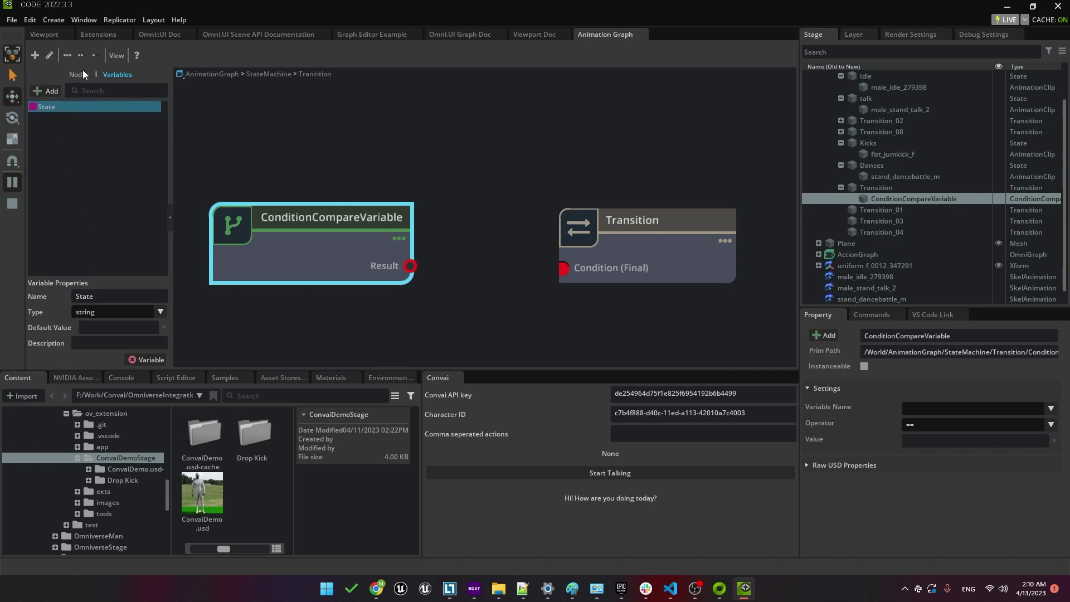
left_click(941, 410)
left_click(936, 422)
left_click_drag(412, 266, 563, 268)
left_click(269, 74)
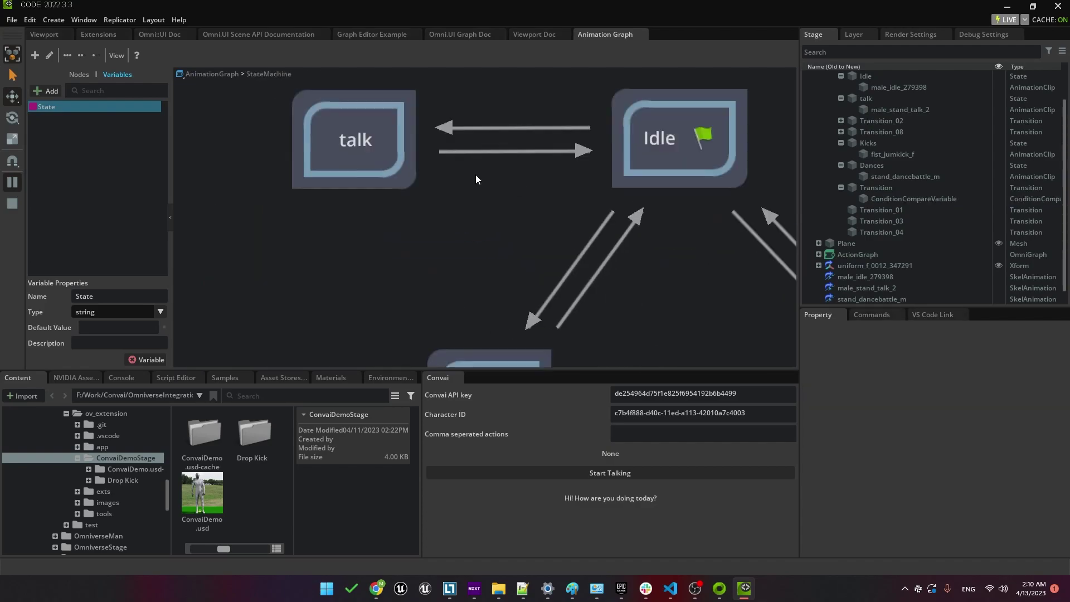
Step: Set the comparison value of the Idle-to-Kicks condition to Kicks and return to the StateMachine
double_click(480, 222)
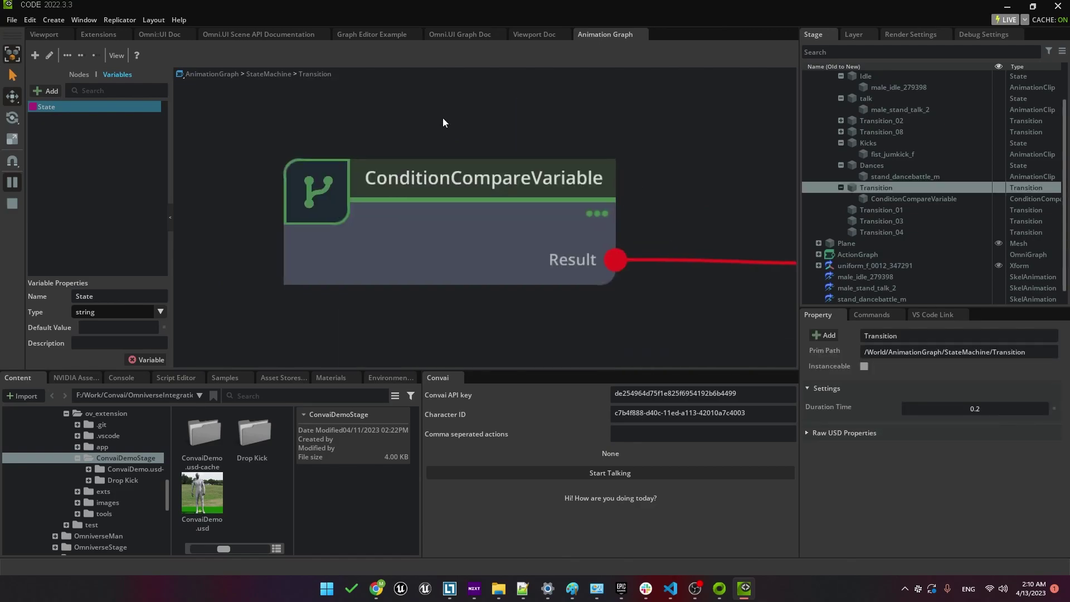
scroll(440, 122, "down", 3)
left_click(535, 201)
left_click_drag(942, 442, 755, 353)
type("Kic")
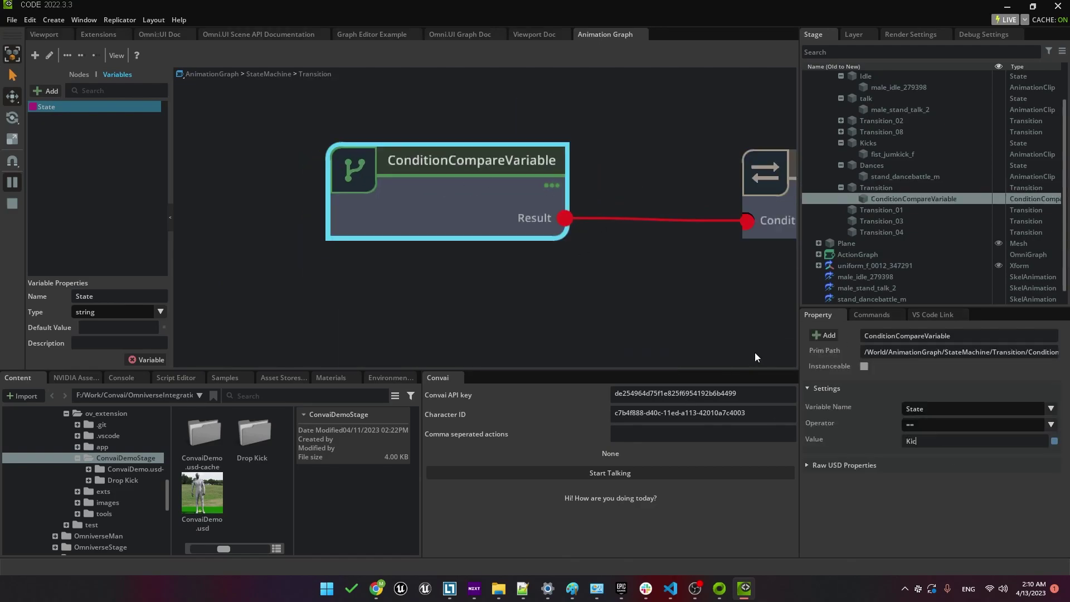
type("ks")
left_click(262, 74)
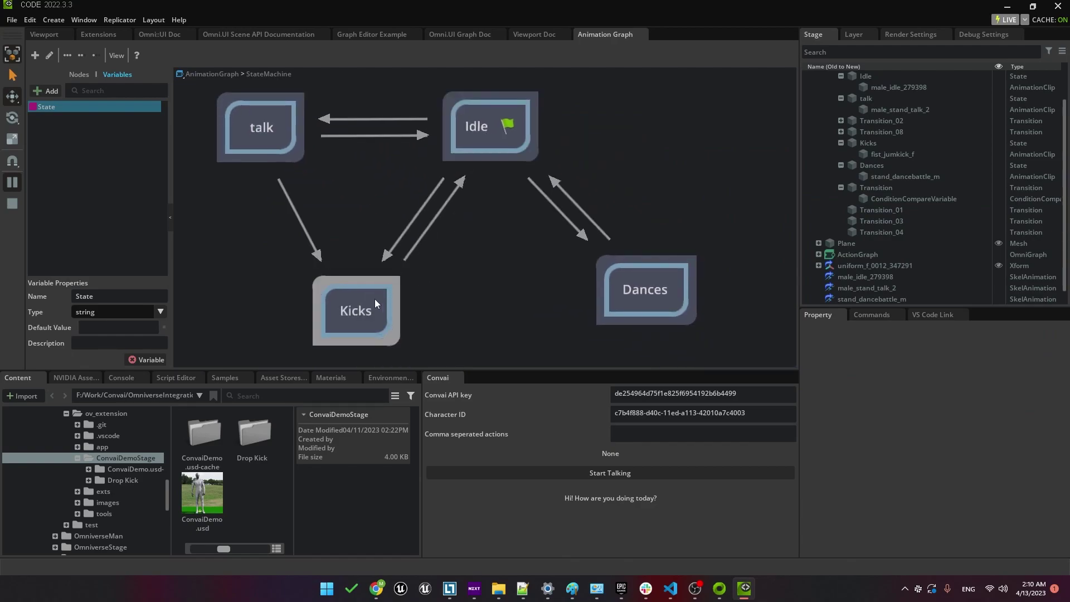
Step: In the Kicks-to-Idle transition, add a ConditionTimeFractionCrossed node with fraction 1.0 and connect it to the final condition
double_click(433, 227)
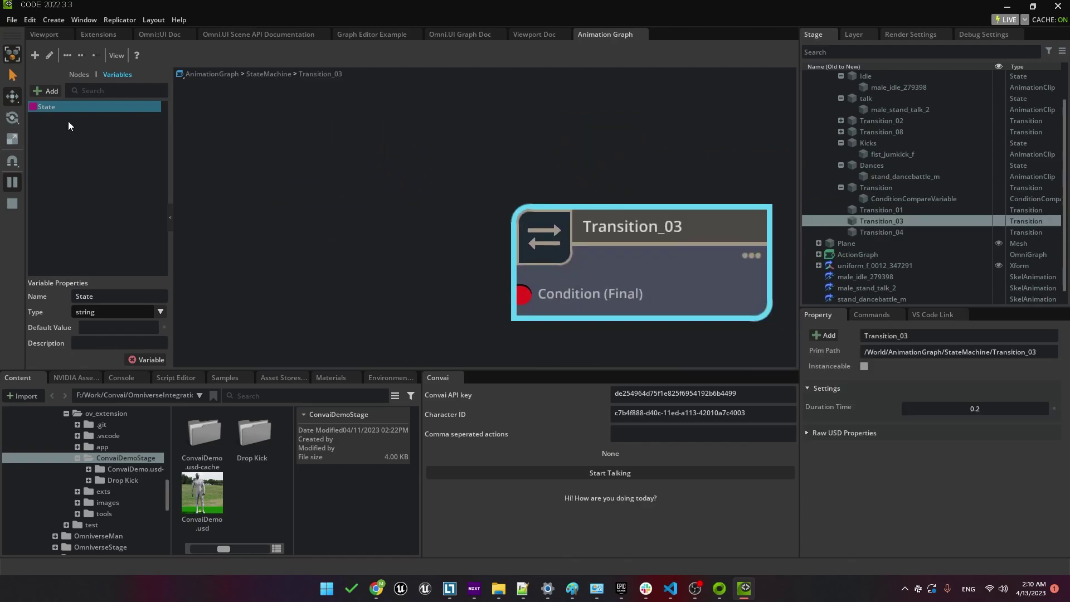
left_click(78, 74)
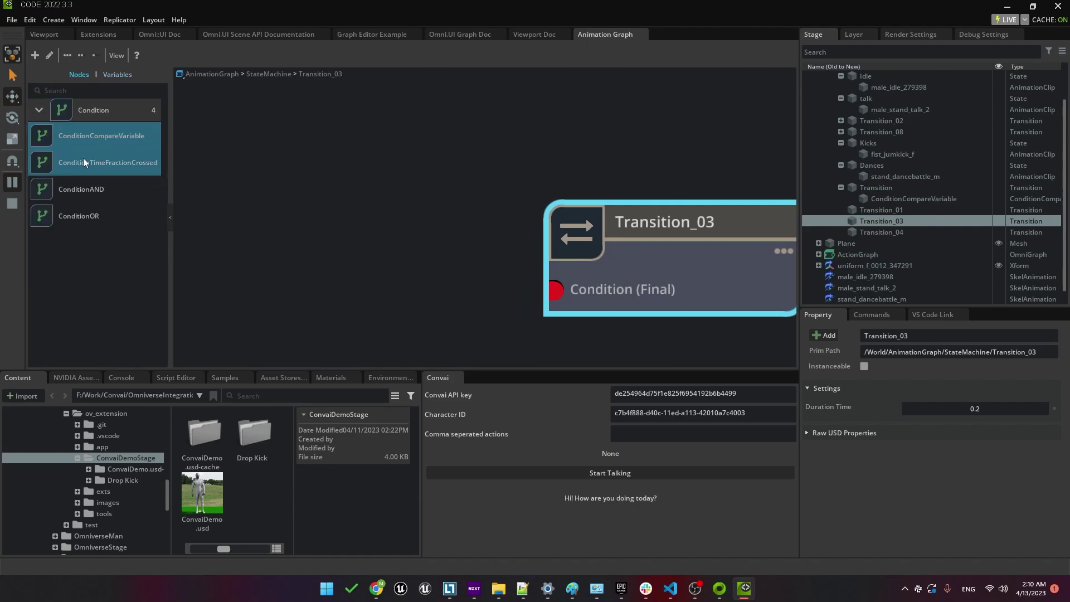
left_click_drag(78, 167, 237, 219)
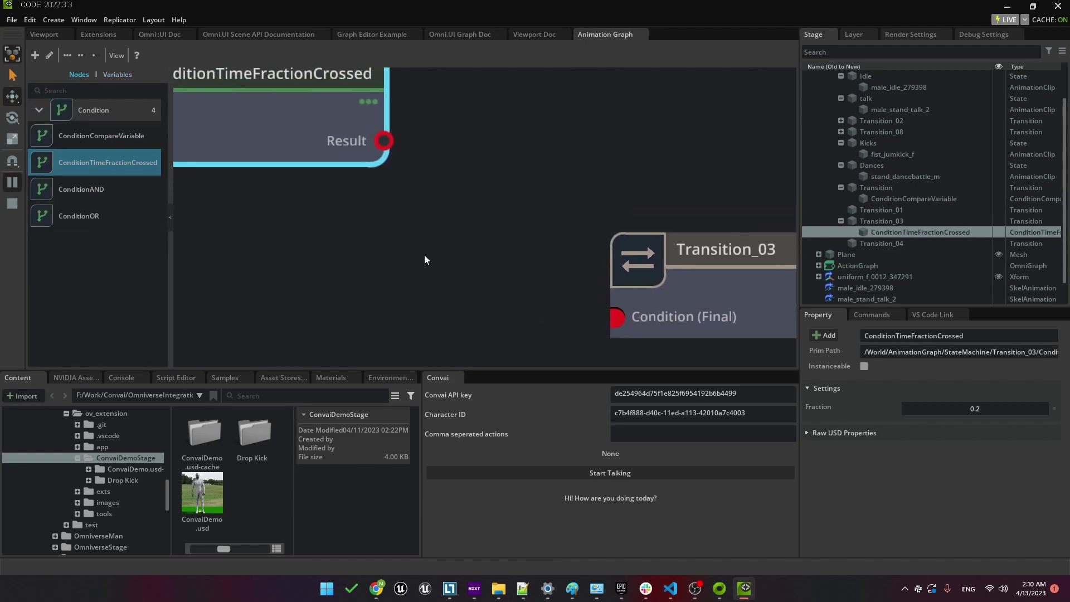
left_click(984, 411)
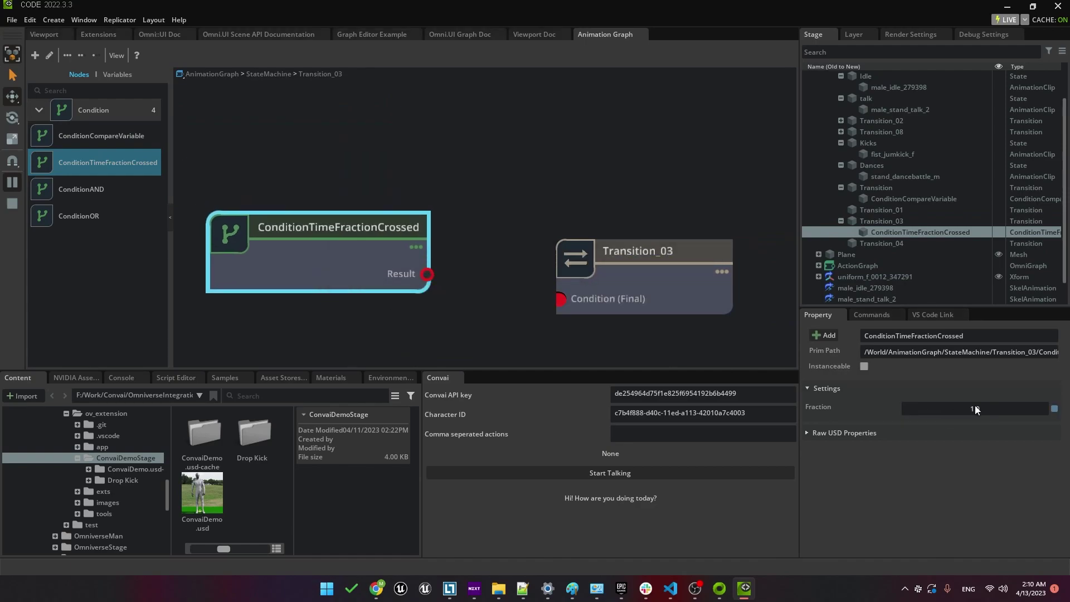
left_click_drag(365, 273, 343, 295)
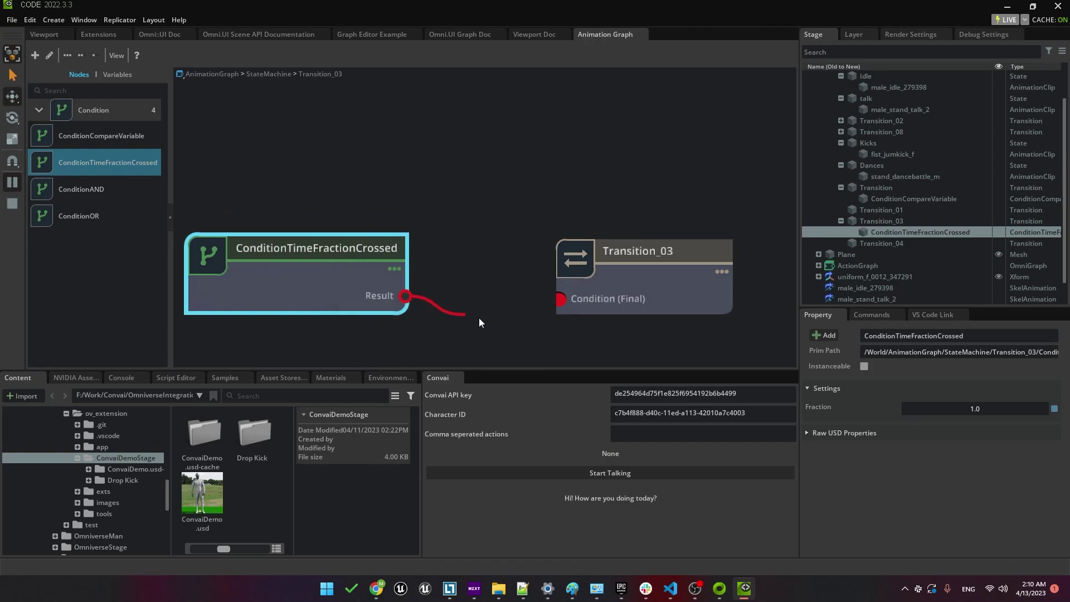
left_click(265, 73)
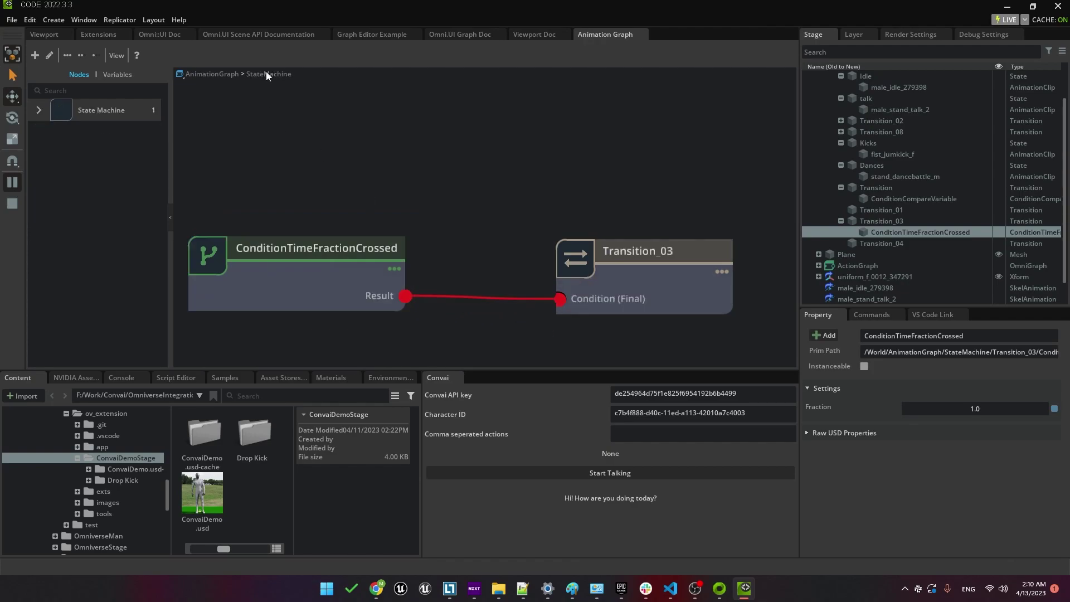
left_click(555, 304)
double_click(555, 304)
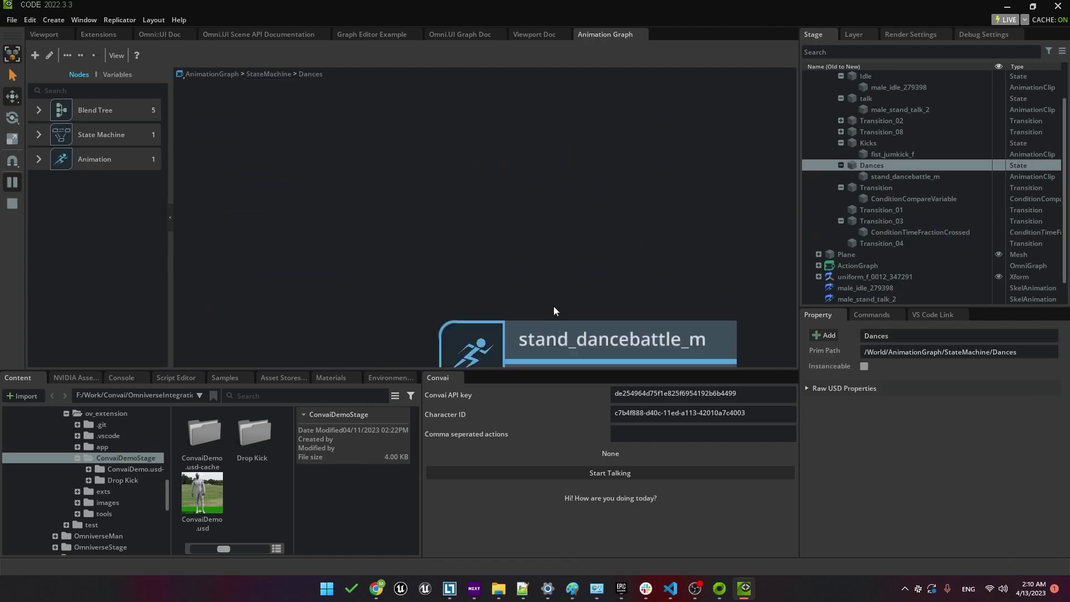
left_click(285, 74)
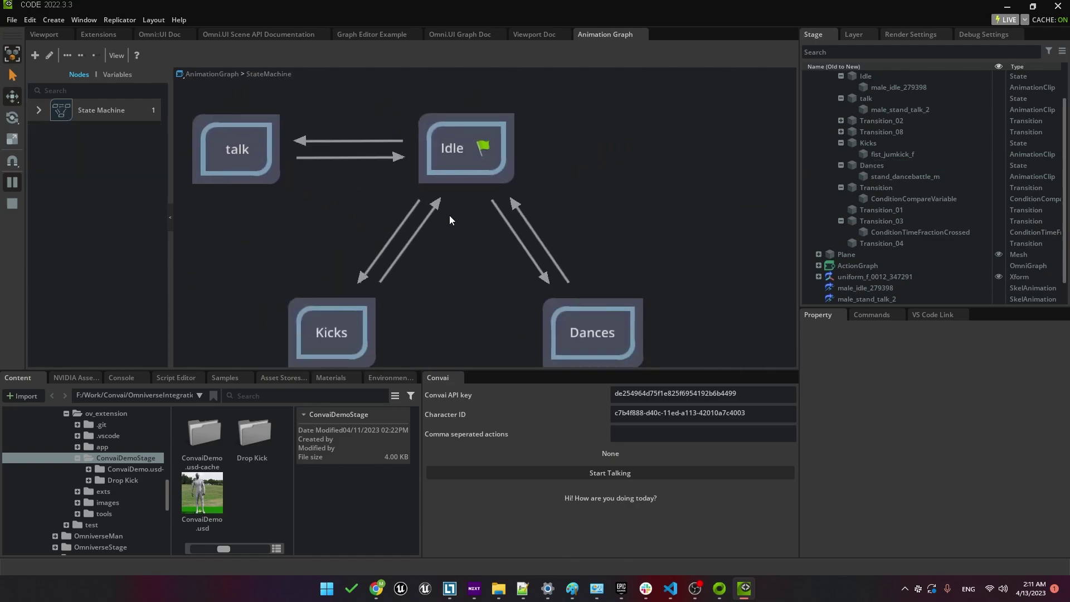
Step: Open the Idle-to-Dances transition and add a ConditionCompareVariable node with its result connected to the final condition
double_click(503, 219)
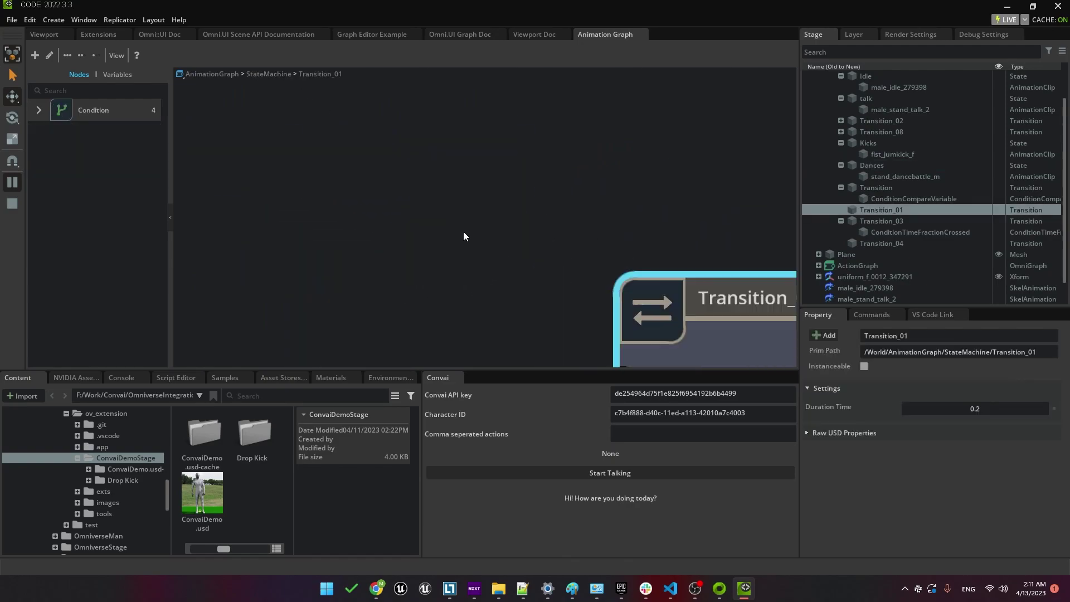
left_click(47, 111)
left_click_drag(101, 135, 549, 305)
left_click_drag(319, 280, 332, 259)
Step: Set the condition to compare the State variable with the value Dances, and return to the StateMachine
left_click(910, 410)
left_click(917, 432)
type("Danc")
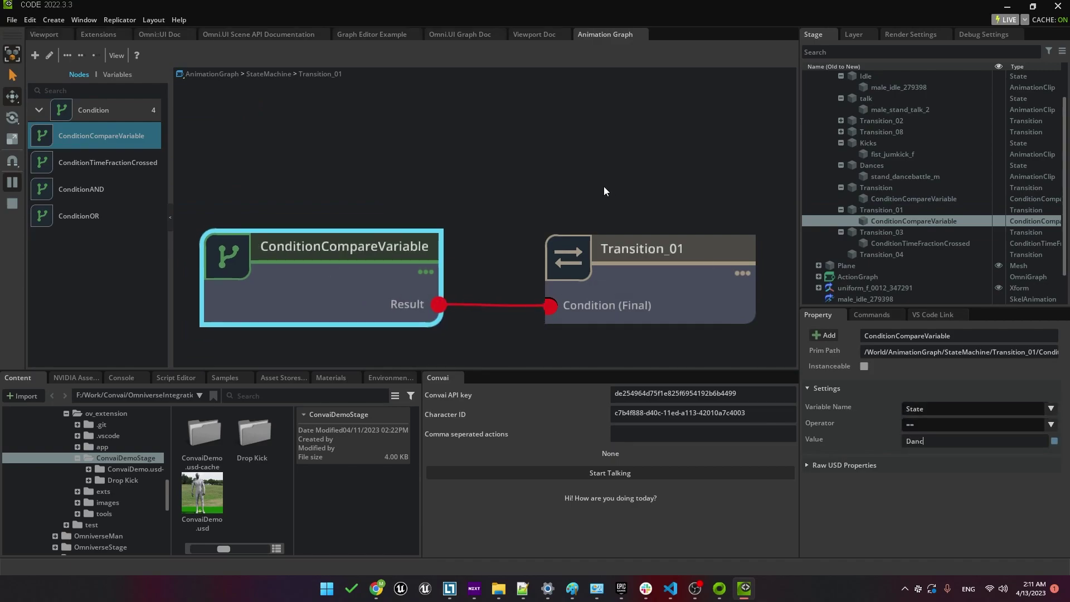
type("e")
left_click(269, 74)
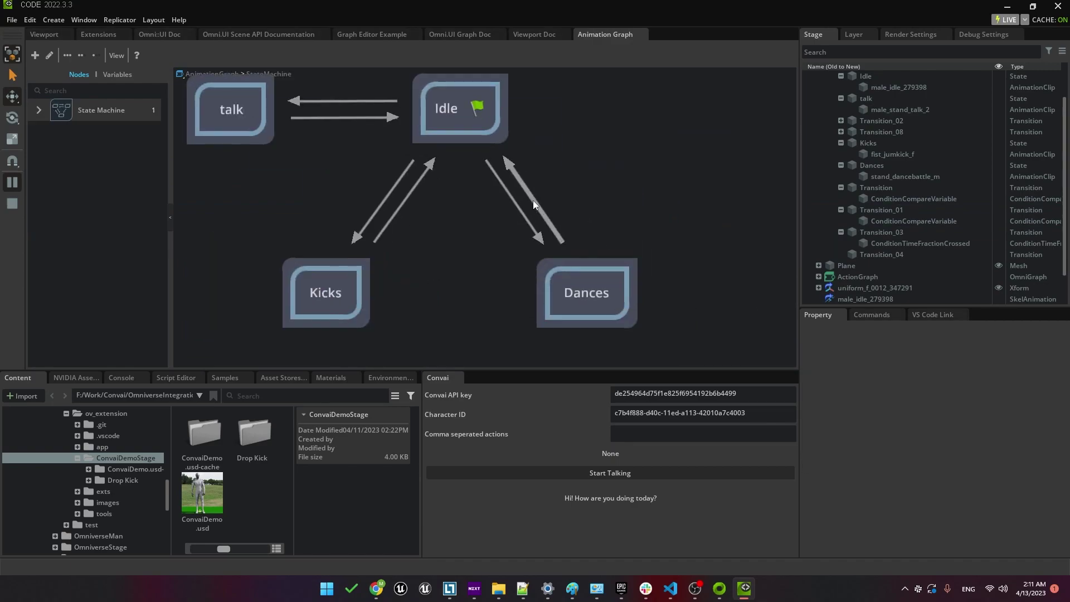
Step: In the Dances-to-Idle transition, connect a new ConditionTimeFractionCrossed node with fraction 1 to the final condition and return to the StateMachine
double_click(533, 204)
left_click(39, 109)
left_click_drag(89, 162, 303, 155)
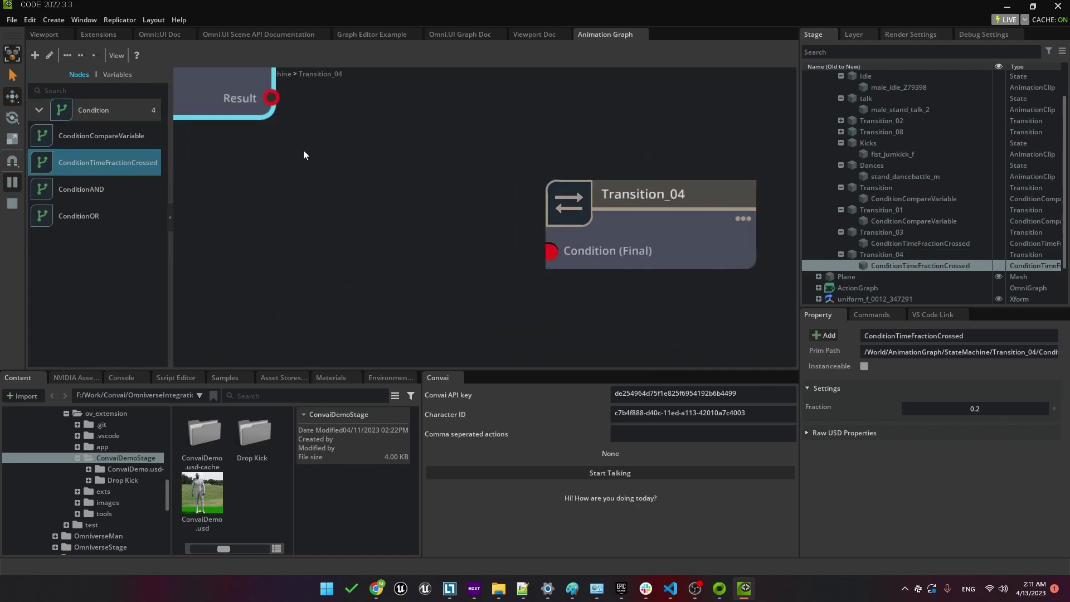
middle_click_drag(303, 155, 349, 168)
left_click_drag(318, 110, 597, 266)
scroll(571, 307, "down", 3)
left_click_drag(358, 164, 449, 267)
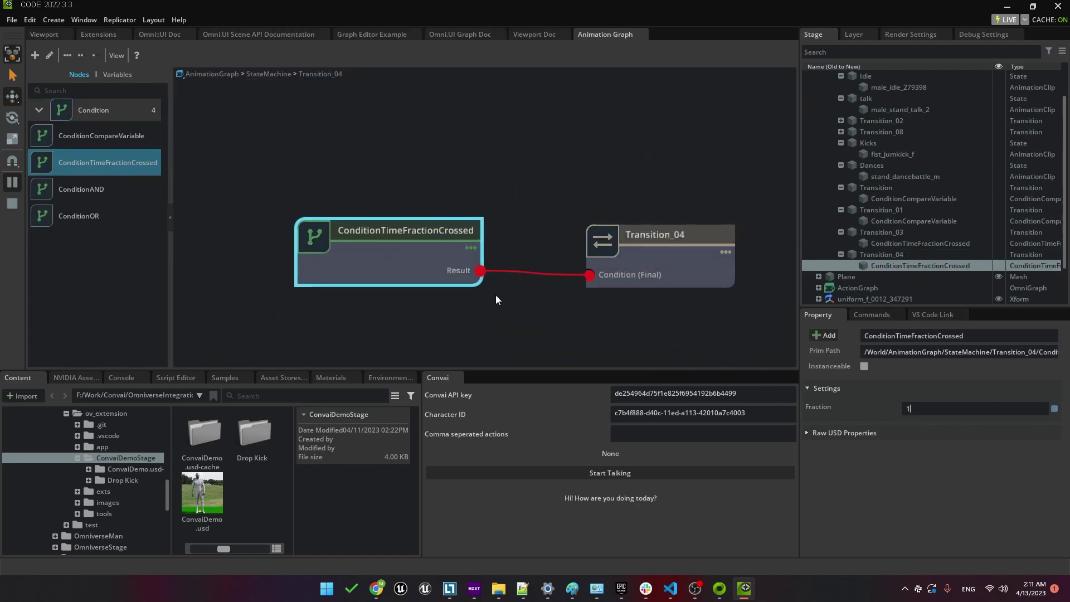
left_click(270, 73)
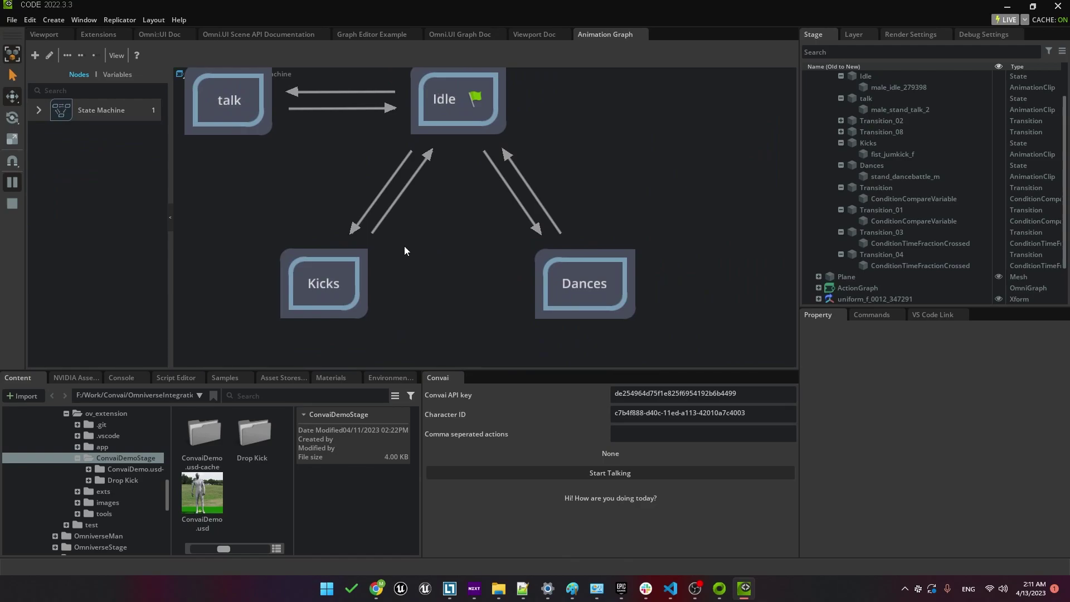
Step: Set the duration time of the transitions between Idle and the Kicks and Dances states to 2.0
left_click(373, 201)
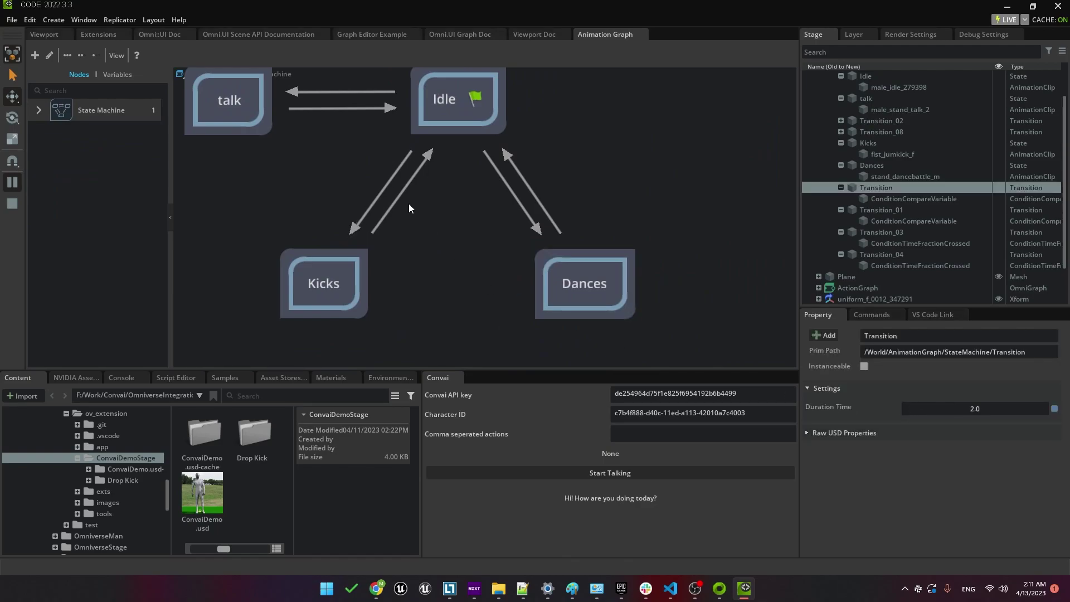
left_click(425, 156)
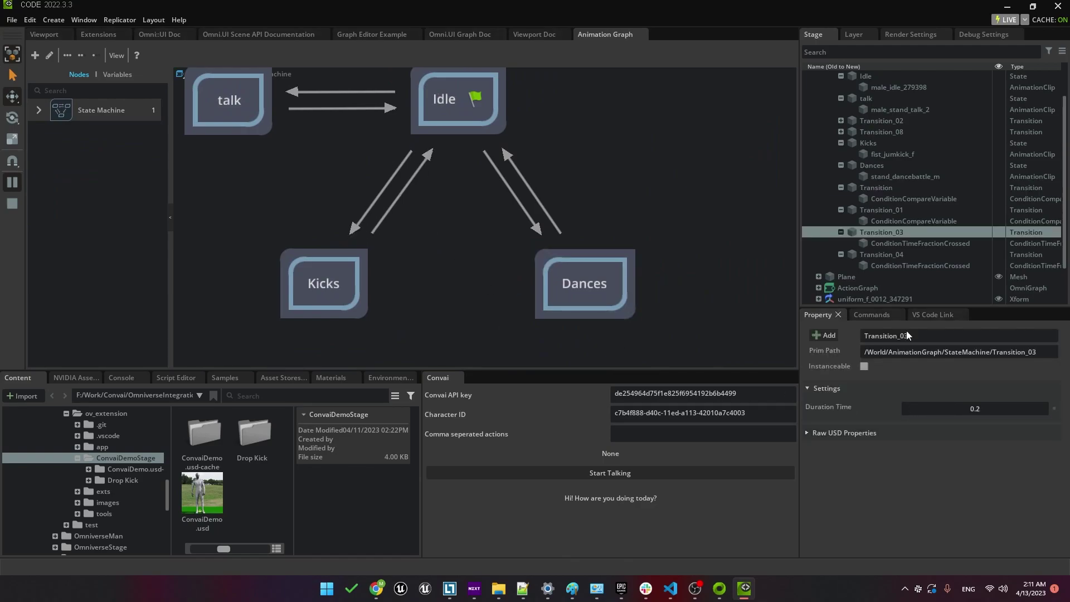
left_click(538, 229)
left_click(544, 210)
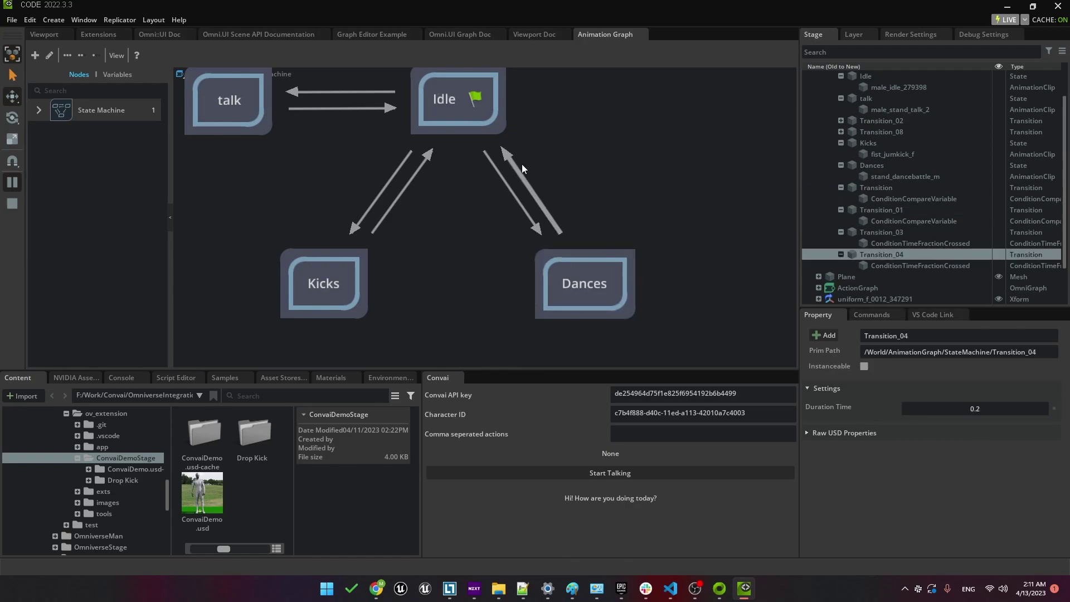
type("2")
key("Return")
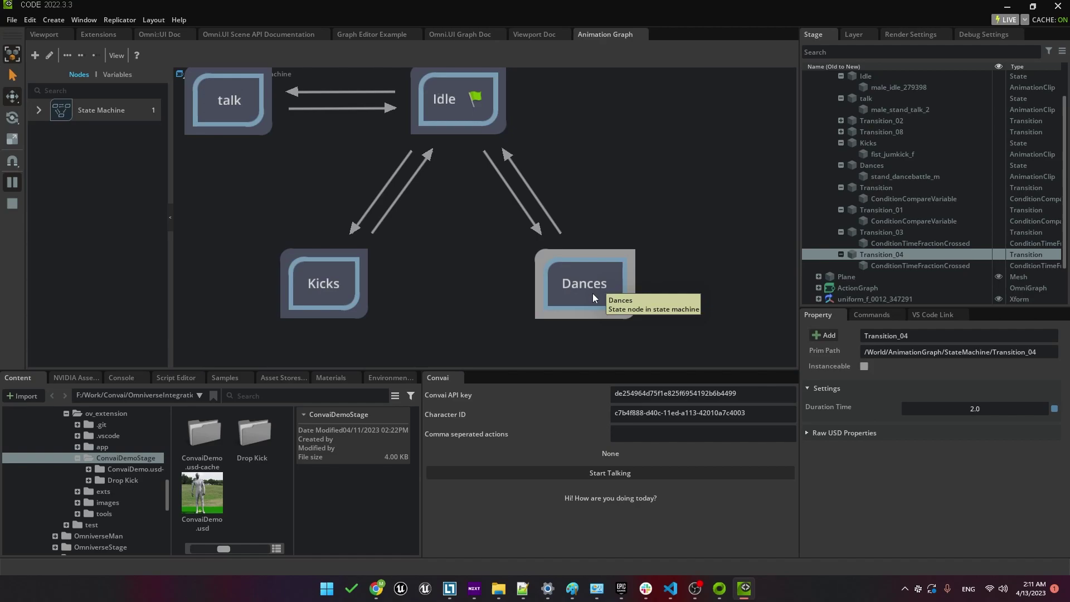
Step: Rearrange the state nodes so that talk sits above Idle, with Kicks and Dances below it
scroll(484, 223, "down", 2)
left_click(272, 154)
left_click_drag(272, 154, 454, 92)
middle_click_drag(308, 255, 356, 203)
scroll(356, 204, "down", 1)
middle_click_drag(357, 204, 351, 238)
left_click(351, 237)
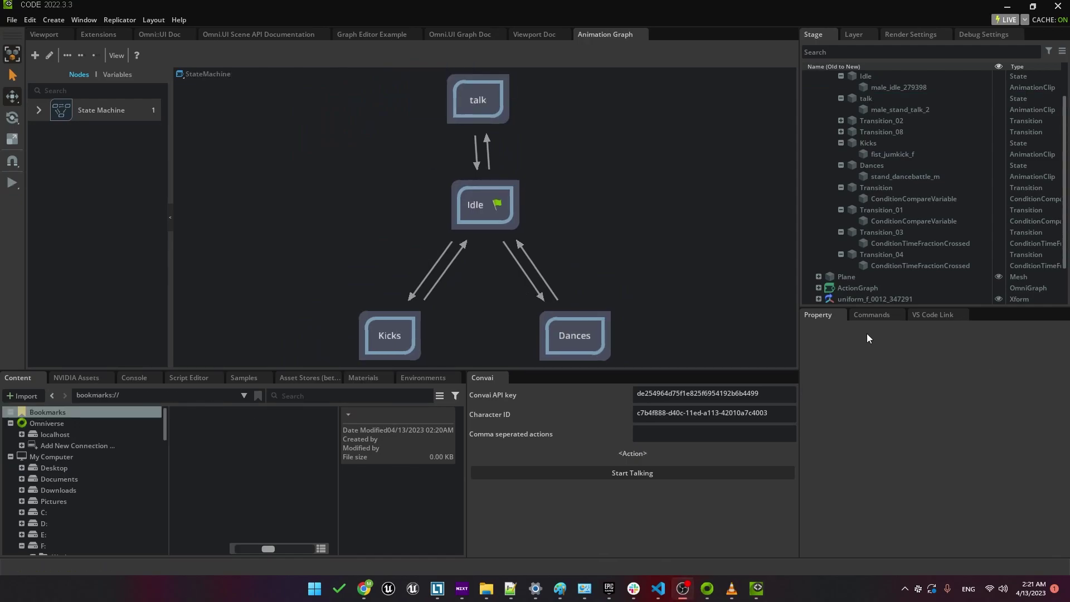
left_click(843, 286)
right_click(840, 285)
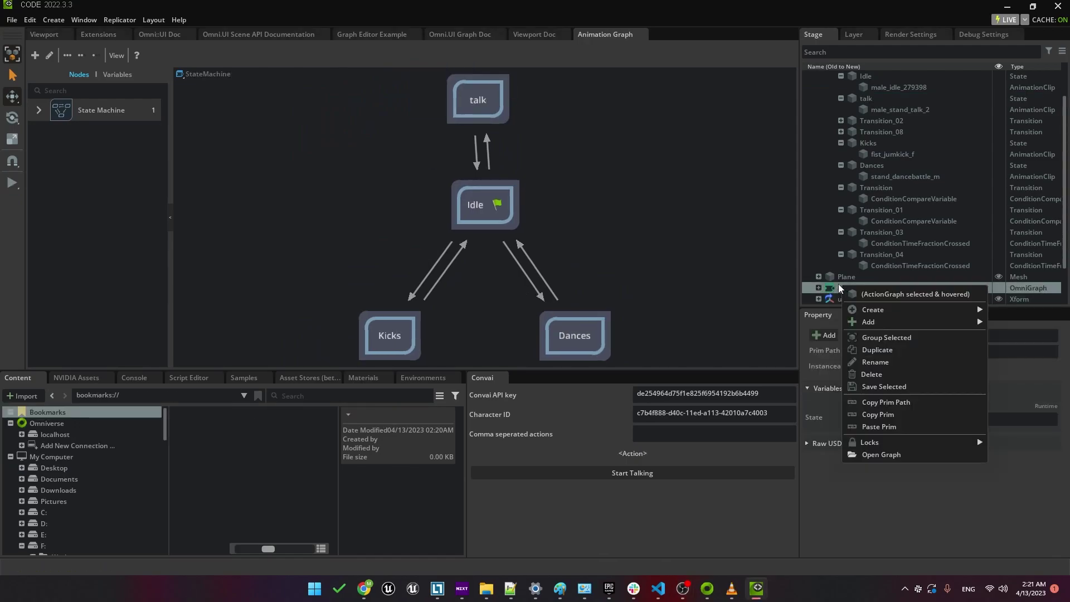
left_click(877, 455)
left_click_drag(430, 381, 415, 201)
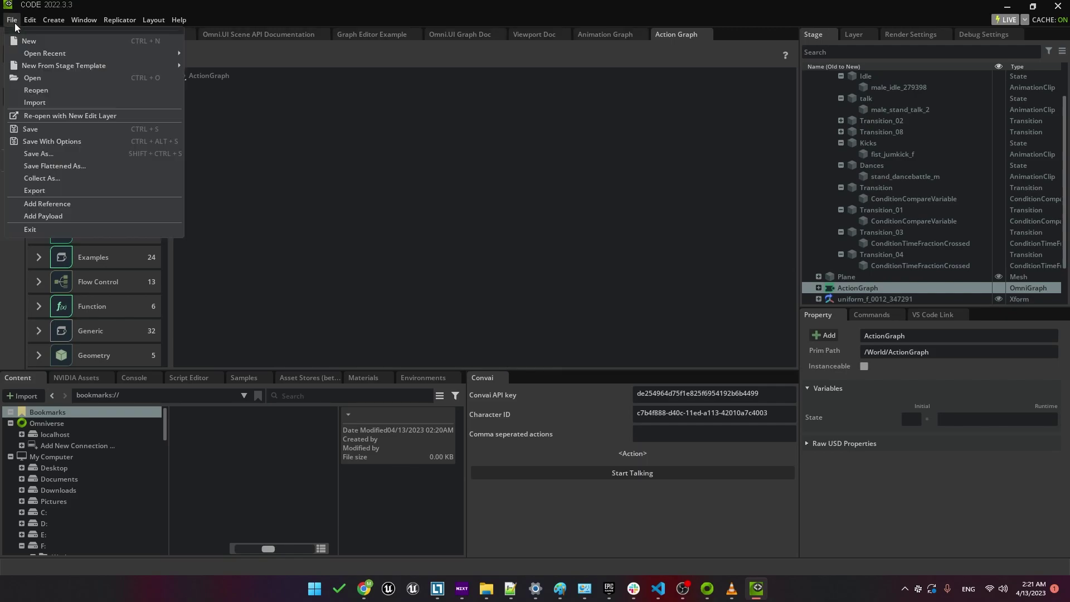
Step: Reopen the current stage and open its ActionGraph for editing
left_click(36, 91)
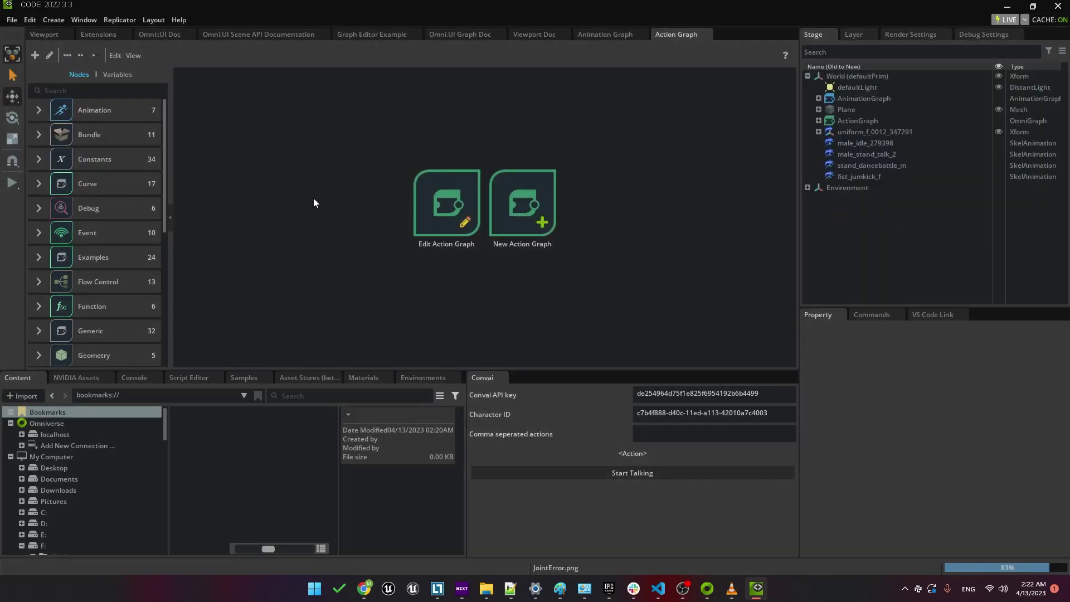
right_click(861, 123)
left_click(876, 294)
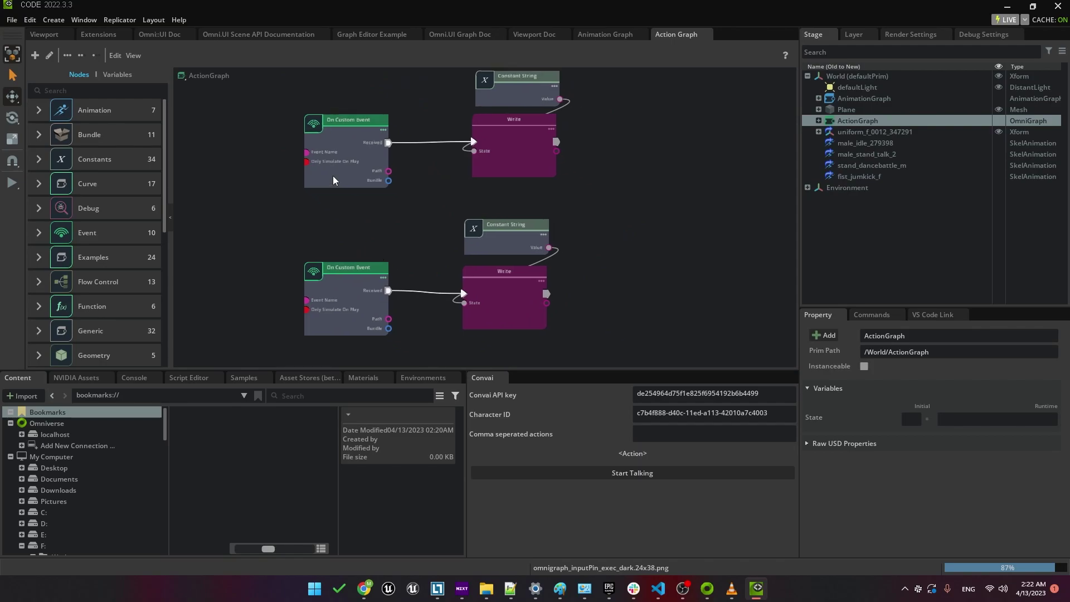
Step: Check the event names of the two existing On Custom Event nodes and move both node groups up to make room
left_click(324, 129)
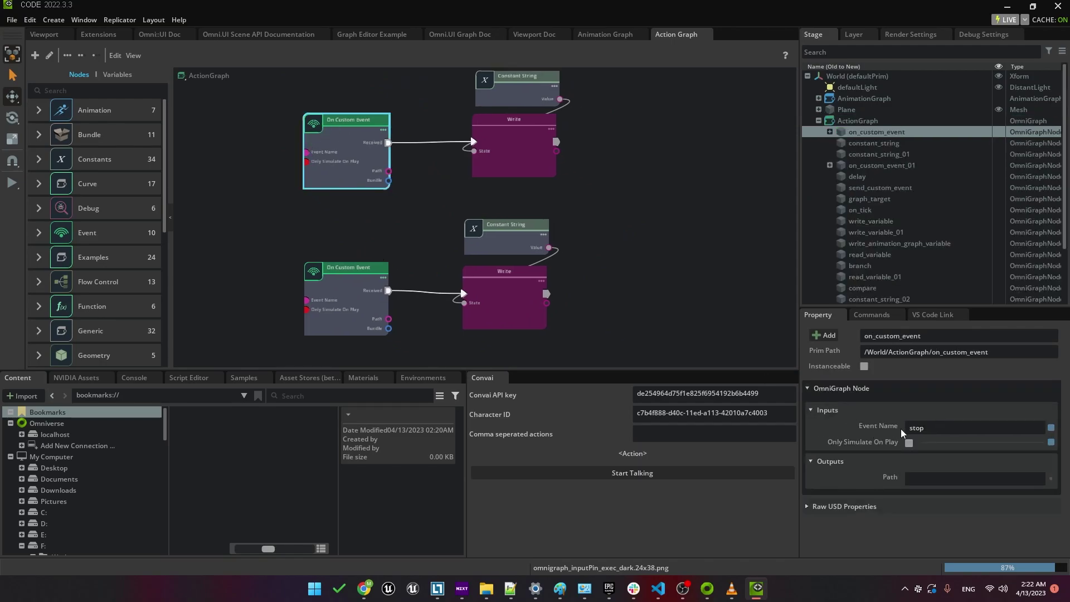
left_click(350, 288)
scroll(572, 233, "down", 1)
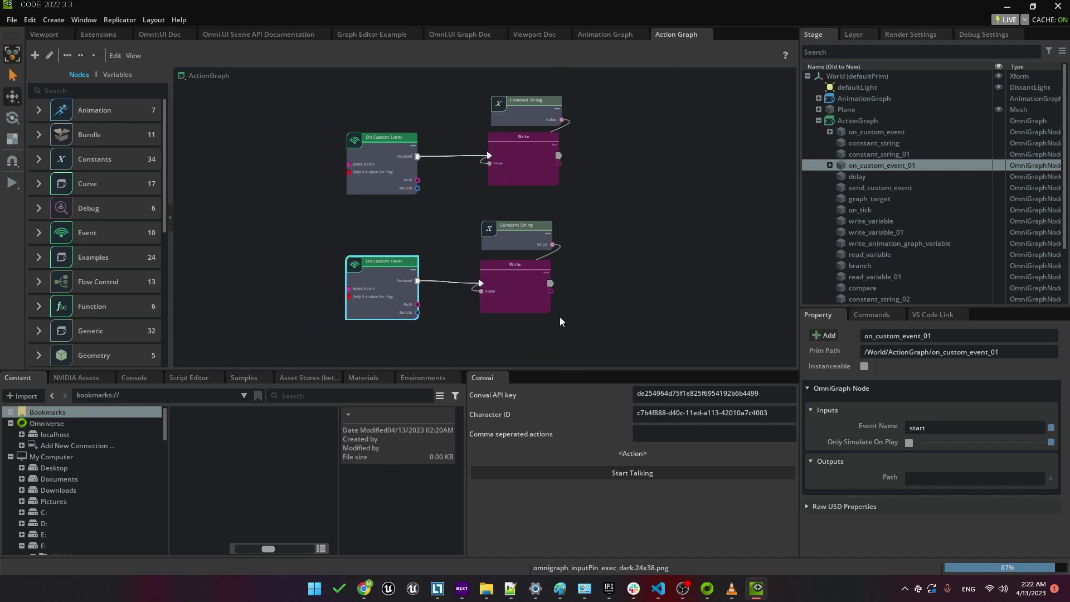
left_click_drag(597, 332, 266, 99)
left_click_drag(376, 190, 403, 75)
middle_click_drag(475, 306, 475, 259)
middle_click_drag(383, 128, 383, 210)
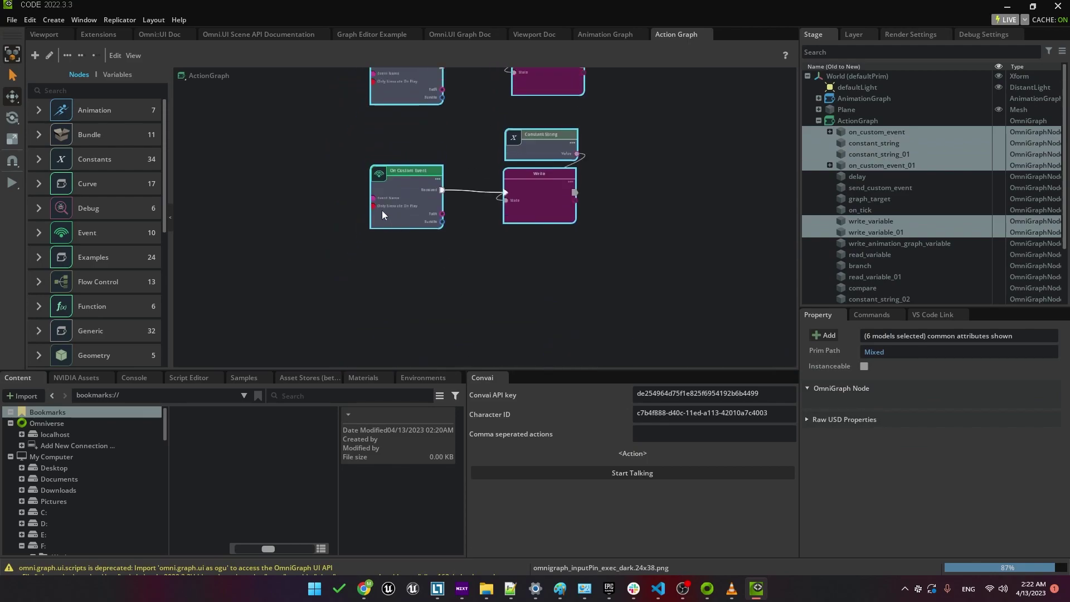
left_click_drag(382, 210, 383, 156)
middle_click_drag(384, 297, 397, 233)
left_click(396, 233)
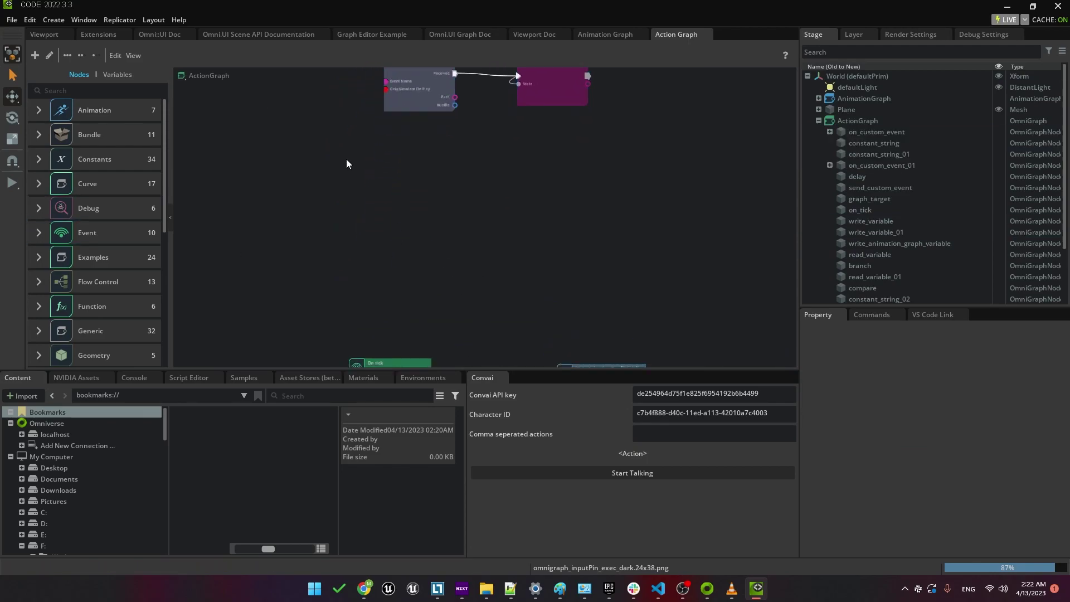
Step: Find the On Custom Event node and place two of them, one above the other, below the existing event groups
middle_click_drag(402, 82, 403, 172)
scroll(403, 172, "up", 3)
left_click(61, 90)
type("on custo")
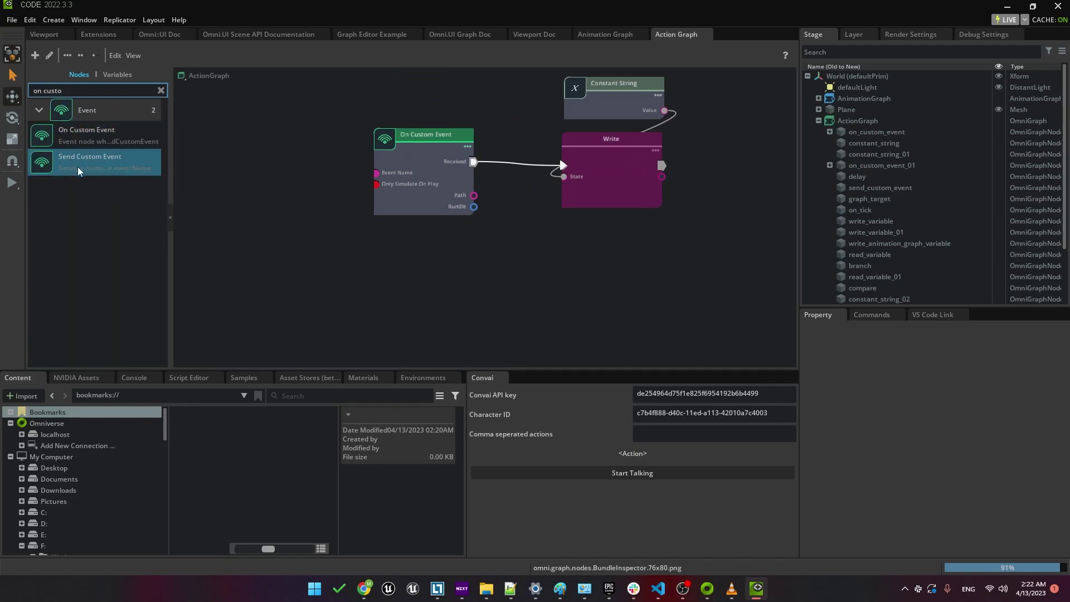
left_click_drag(76, 143, 384, 263)
middle_click_drag(329, 298, 315, 224)
left_click_drag(84, 135, 351, 310)
middle_click_drag(323, 318, 301, 277)
left_click_drag(374, 241, 368, 240)
middle_click_drag(333, 277, 325, 243)
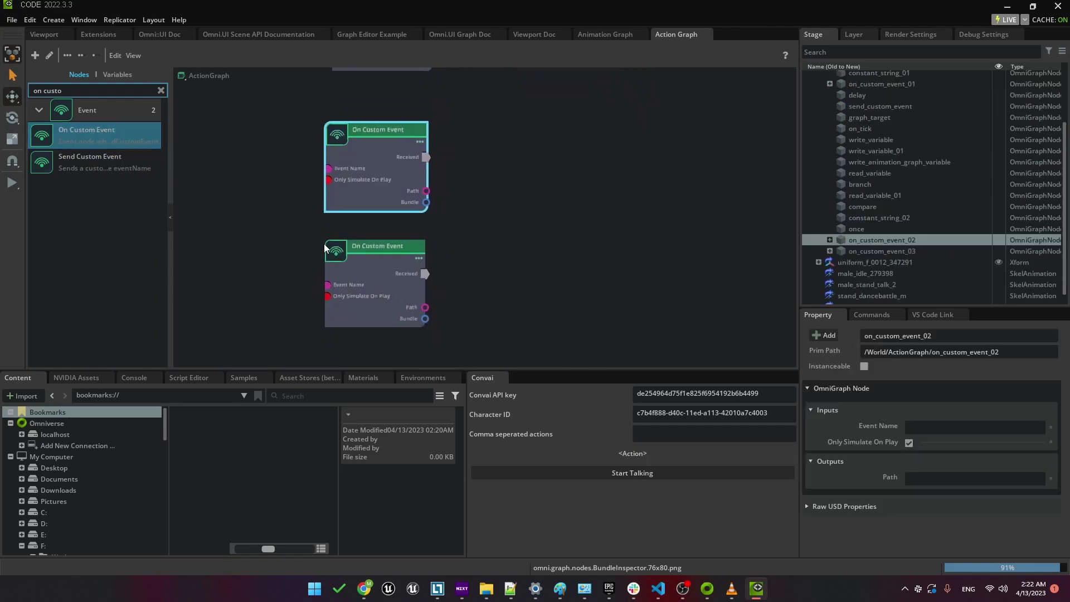
left_click_drag(337, 251, 336, 274)
left_click(497, 226)
Step: Set the event name of the upper new On Custom Event node to Dances and the lower one to Kicks
left_click(362, 197)
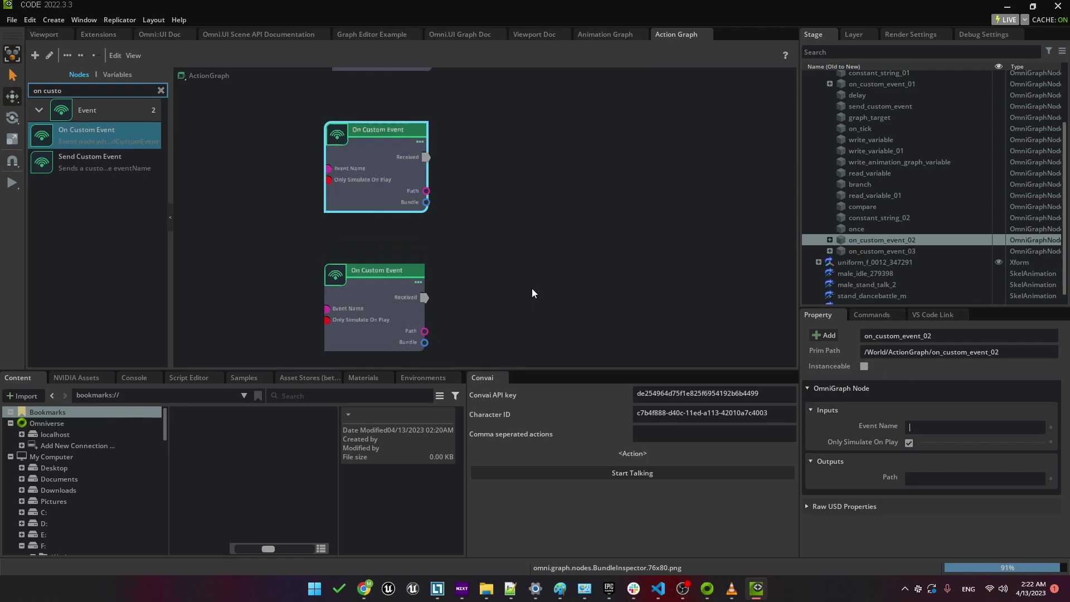
type("Dances")
left_click(390, 304)
left_click(947, 427)
type("Kicks")
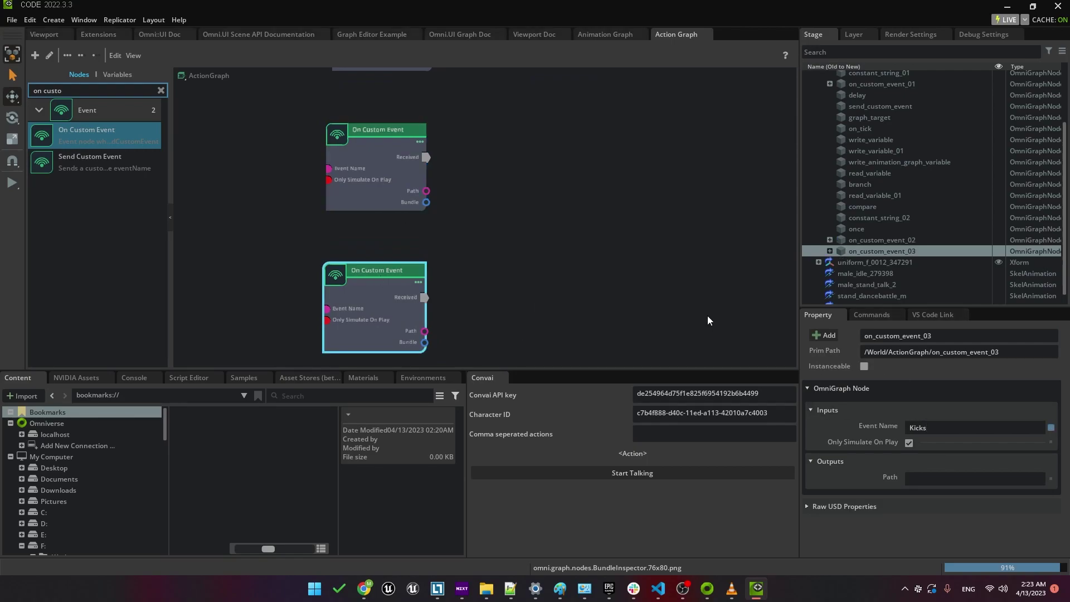
Step: Clear the node search and add a Write node for the State variable beside each new custom event
middle_click_drag(510, 260, 445, 264)
left_click_drag(72, 90, 24, 93)
key("BackSpace")
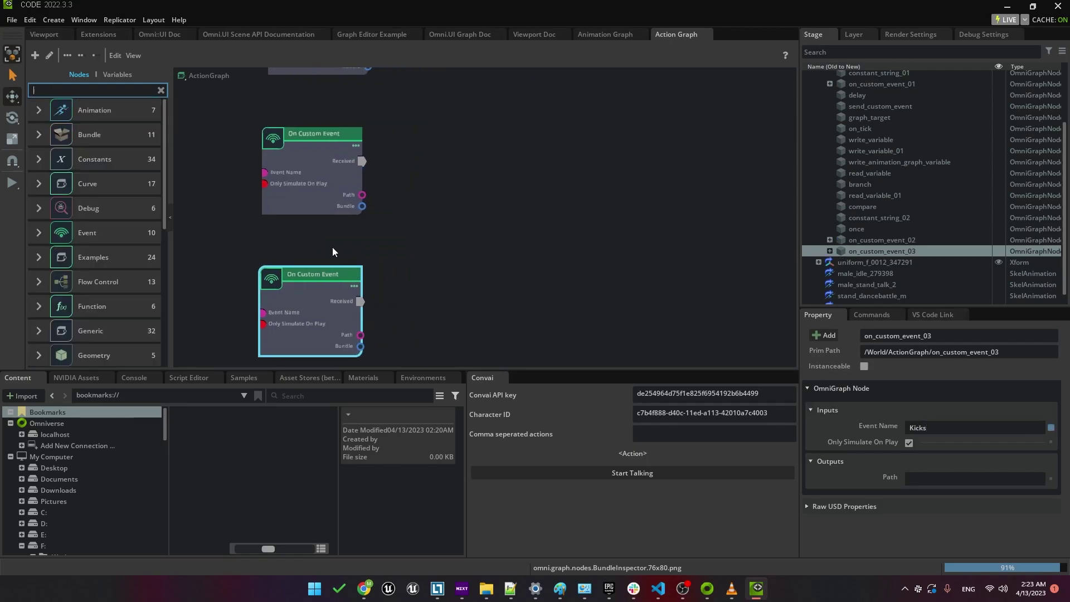
left_click(118, 75)
left_click_drag(48, 108, 446, 159)
left_click_drag(143, 108, 443, 278)
Step: Connect the Dances event's Received output to the upper Write node, set its value to Dances, and align it
left_click(334, 156)
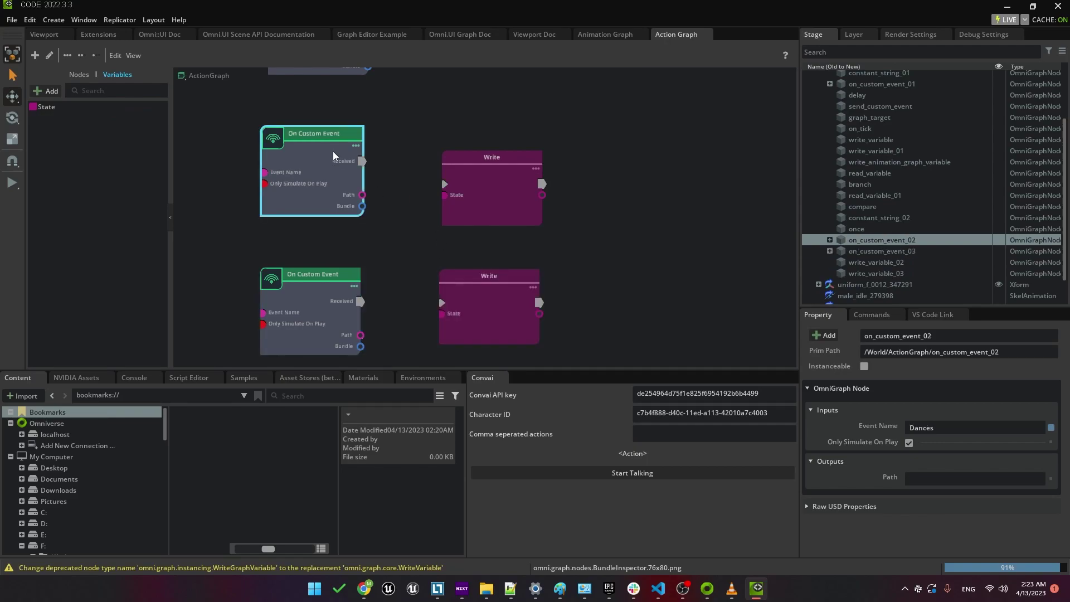
left_click_drag(361, 162, 471, 182)
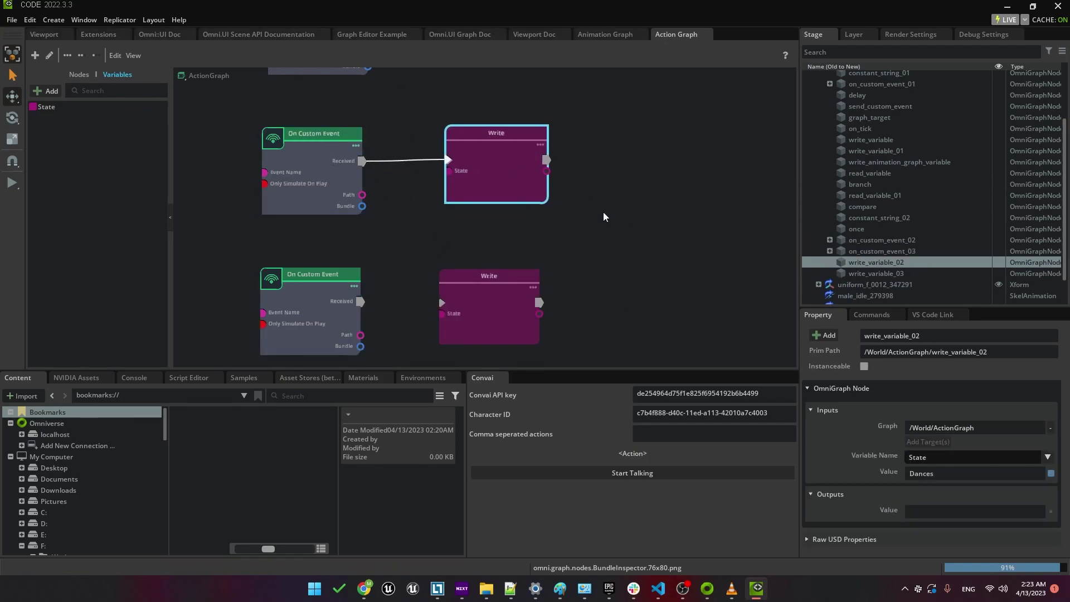
left_click_drag(496, 185, 491, 188)
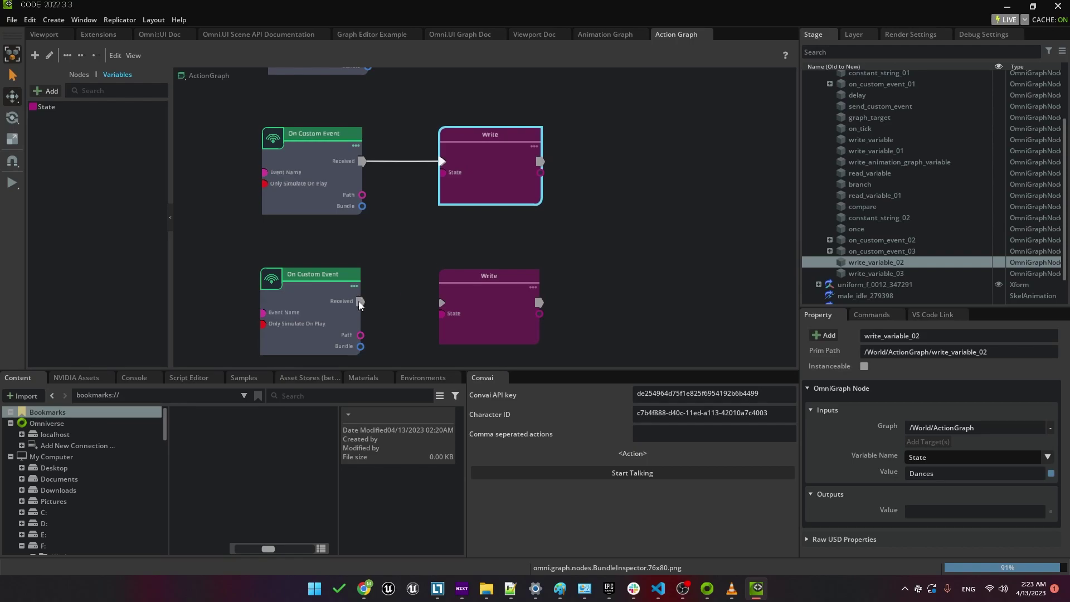
Step: Connect the Kicks event's Received output to the lower Write node and set that node's value to Kicks
left_click_drag(360, 302, 442, 303)
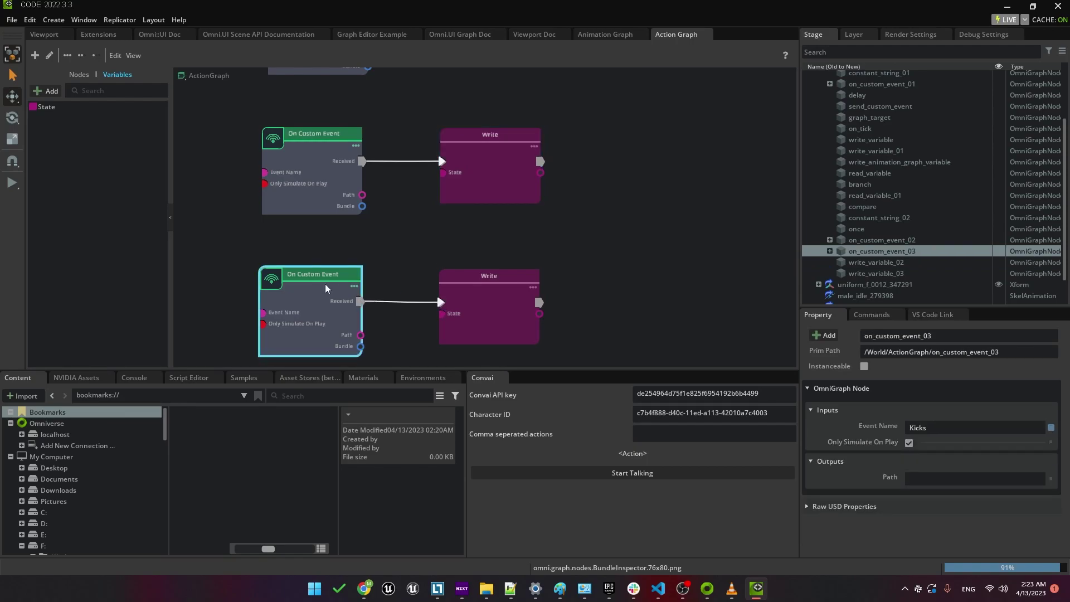
left_click(506, 282)
middle_click_drag(584, 302, 617, 282)
scroll(470, 246, "down", 1)
scroll(470, 245, "up", 1)
Step: Return to the 3D viewport and set Convai's comma-separated actions to "Dances, Kicks"
left_click(44, 34)
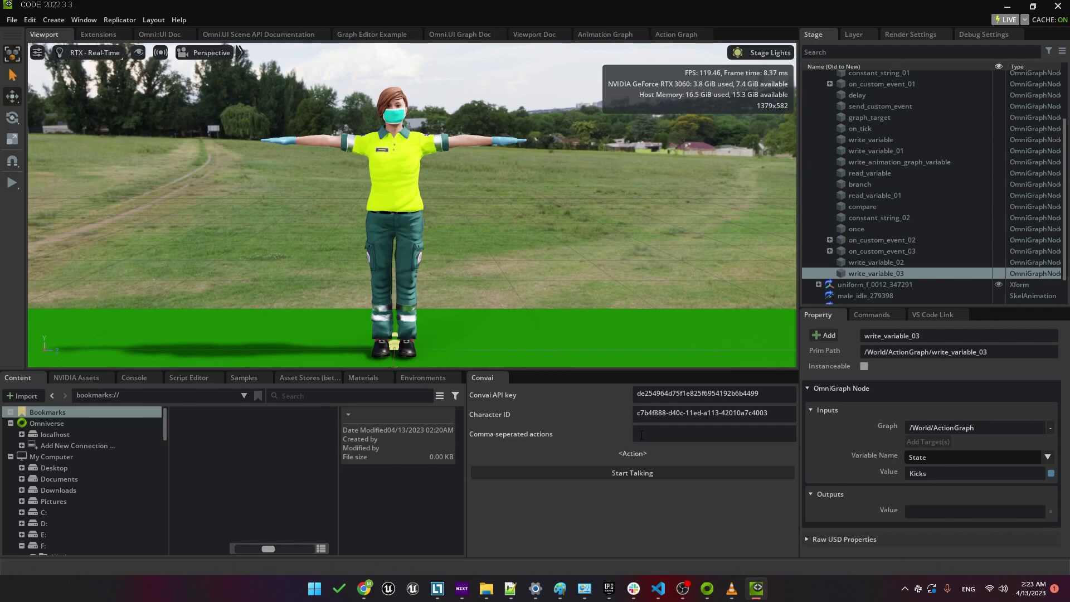
type("Dances, Kicks")
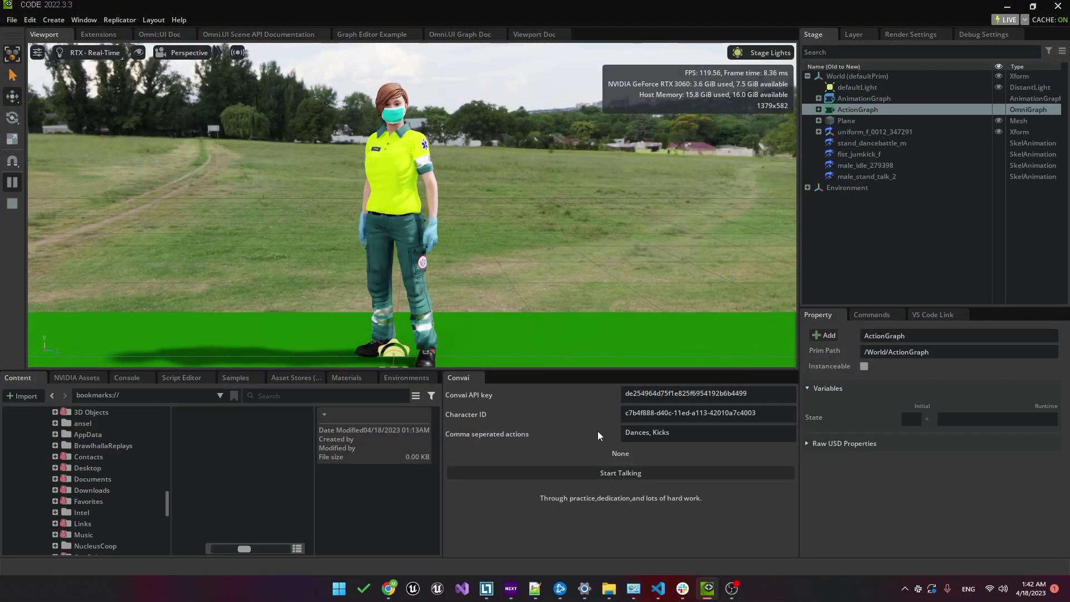
Step: Test the character by voice in three exchanges: prompt a dance, prompt a kick, and ask where it learned the dances and kicks
left_click(621, 473)
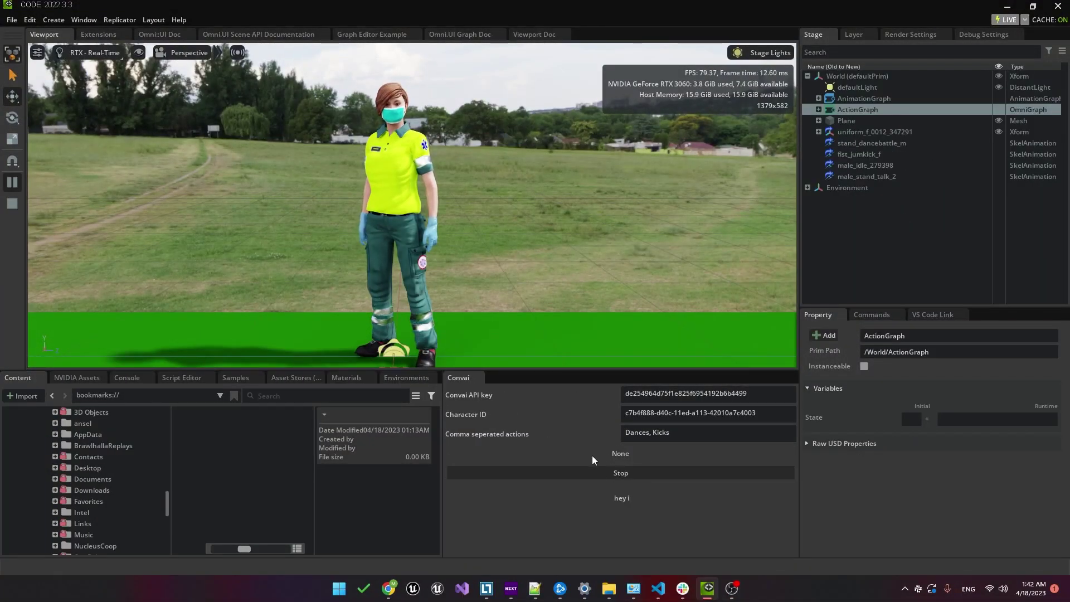
left_click(592, 471)
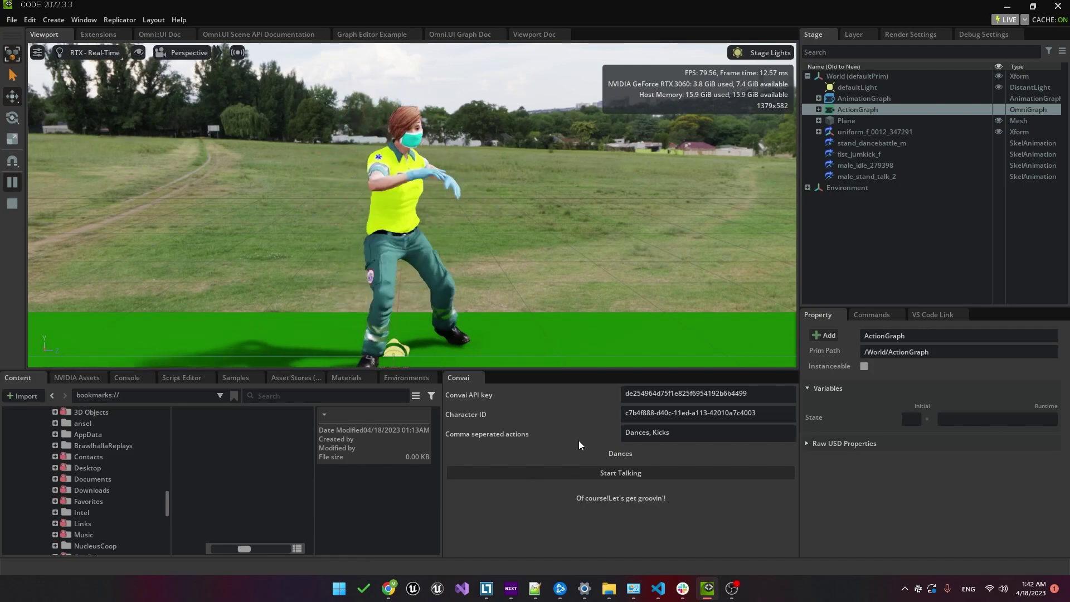
left_click(602, 473)
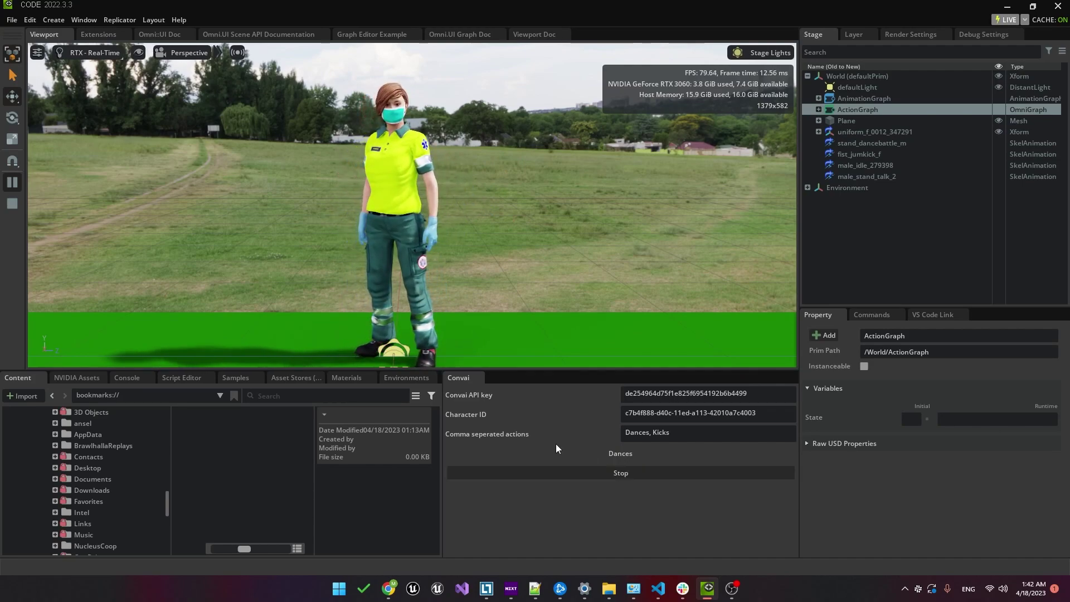
left_click(592, 472)
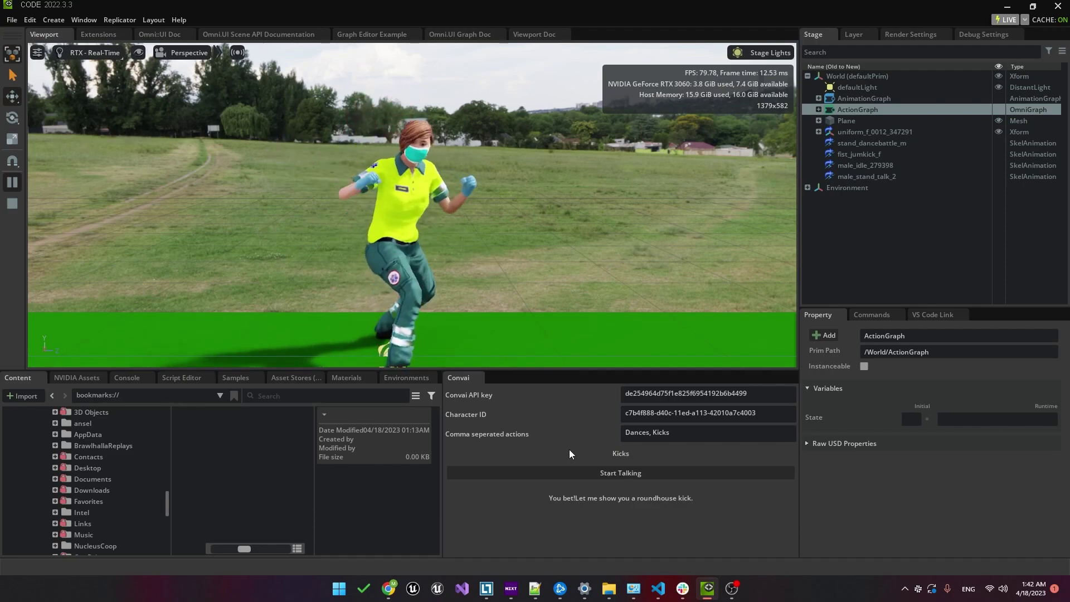
left_click(604, 473)
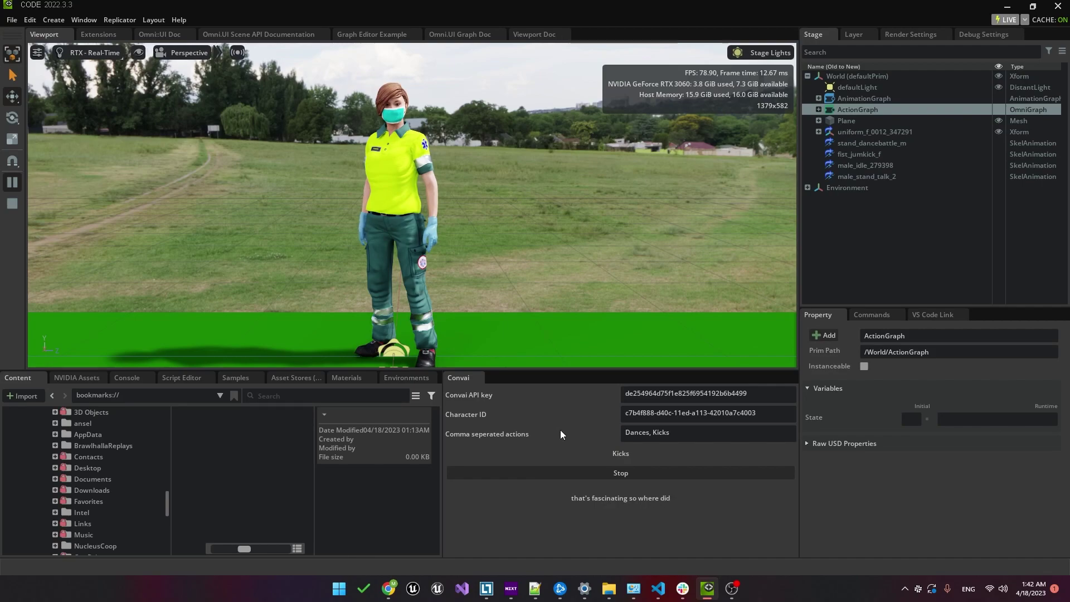
left_click(596, 473)
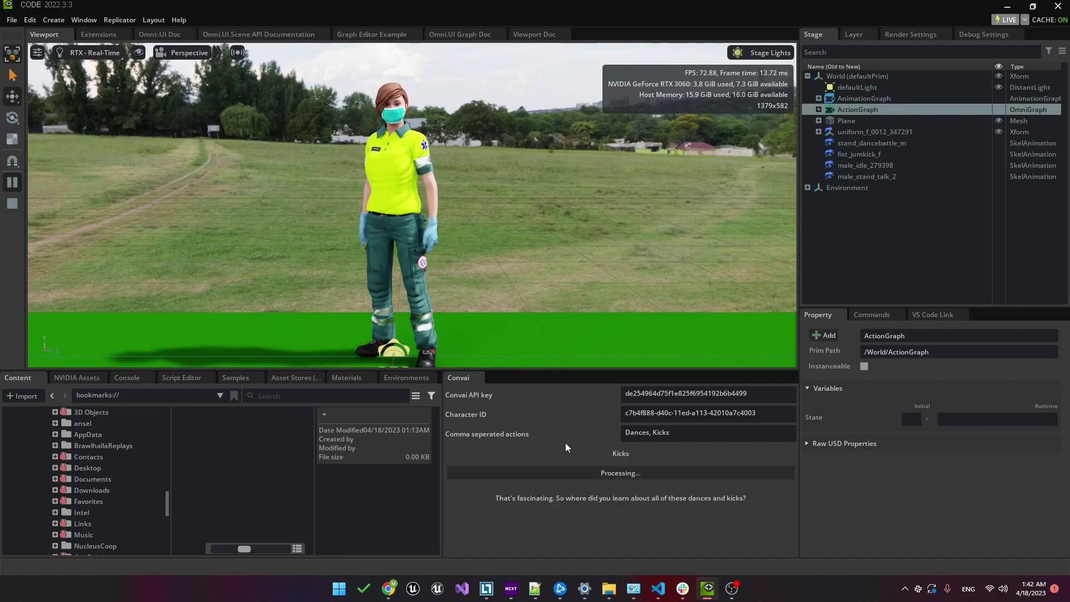